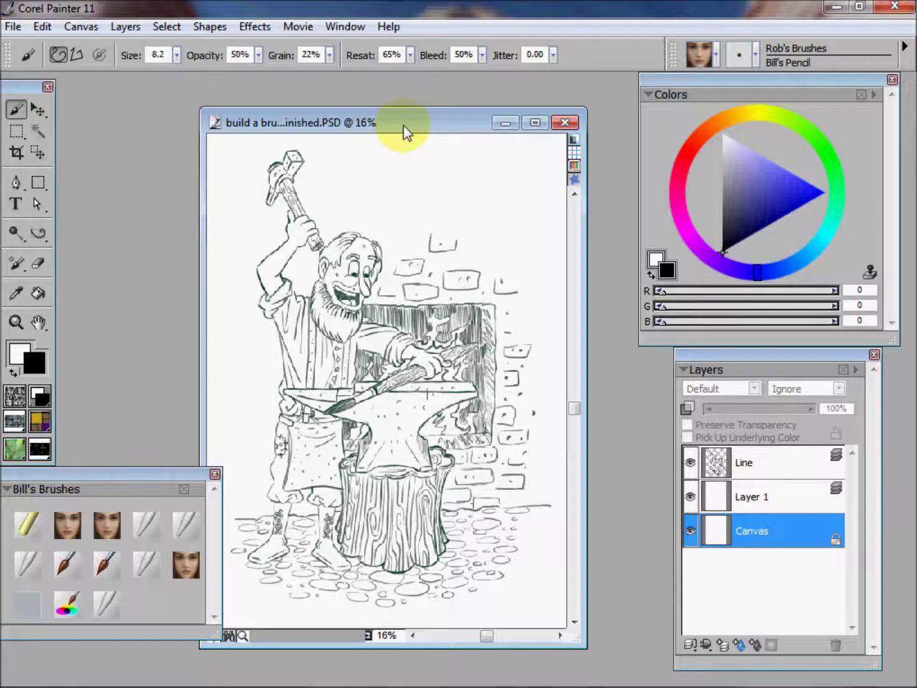
Reposition the document window and toggle the visibility of the Line layer and Layer 1 to inspect what each contains.
left_click_drag(404, 126, 388, 119)
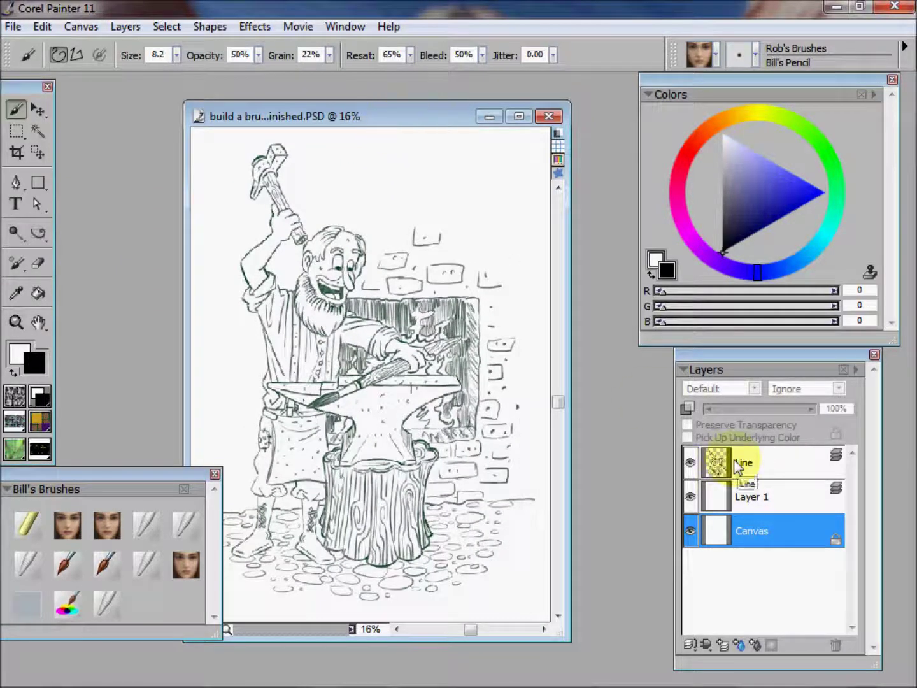
left_click(691, 464)
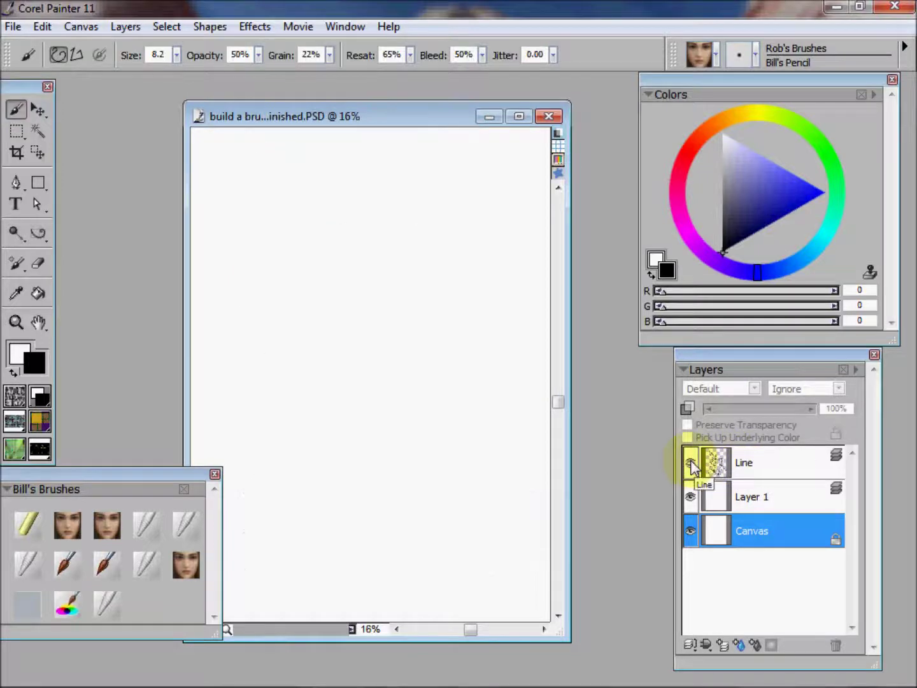
left_click(692, 464)
left_click(691, 464)
left_click(691, 464)
left_click(690, 497)
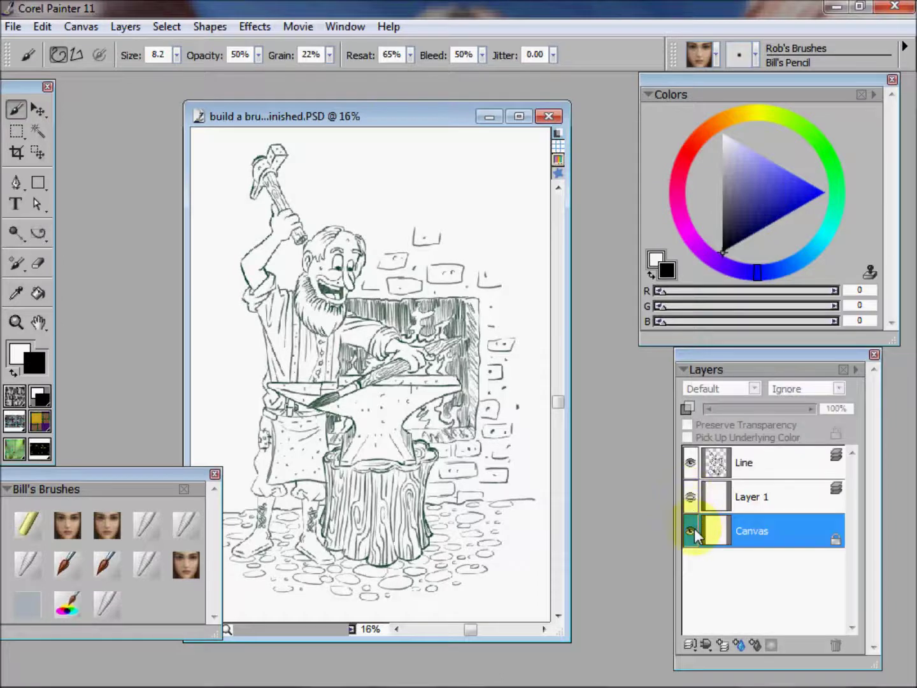
left_click(690, 497)
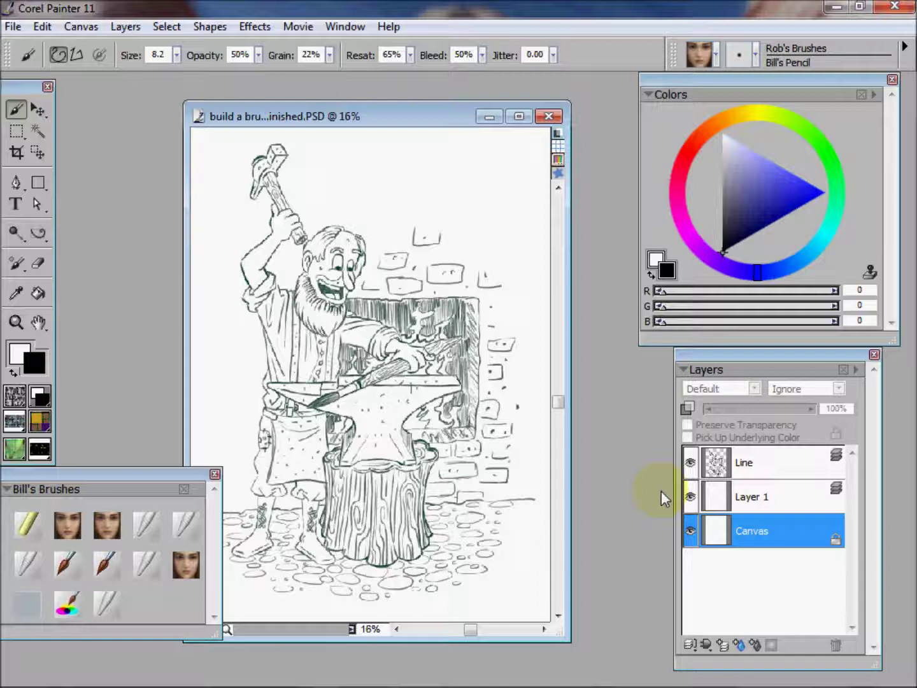
Select the Line layer and inspect its available composite methods, keeping Normal.
left_click(757, 502)
left_click(756, 475)
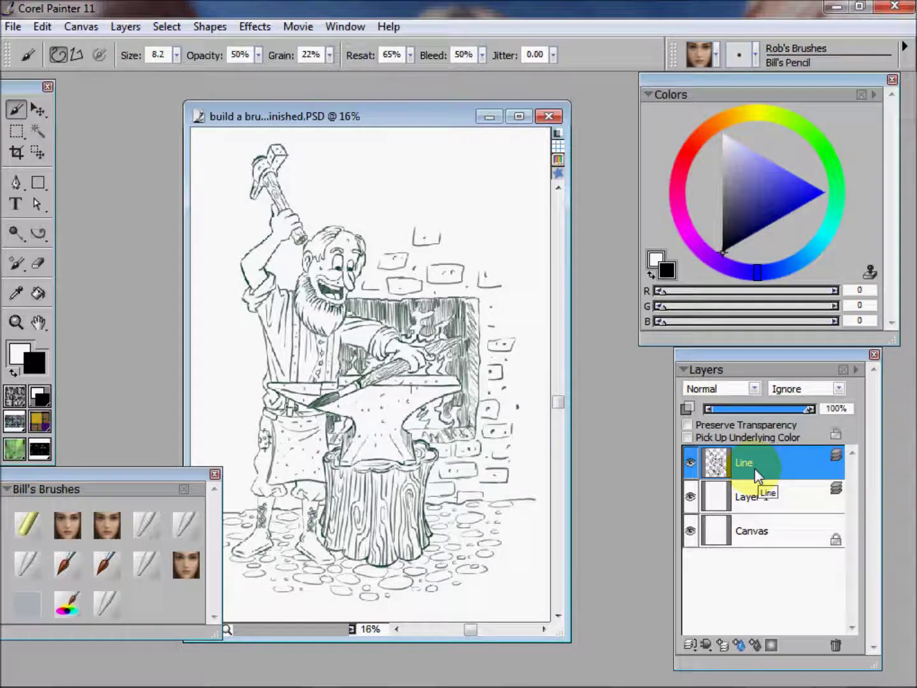
left_click(754, 389)
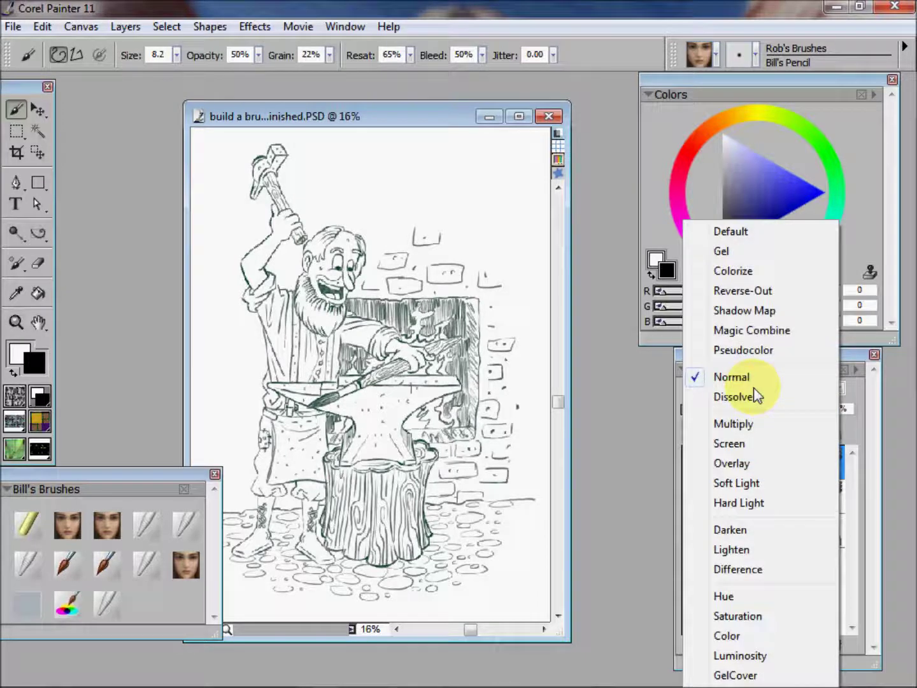
left_click(622, 396)
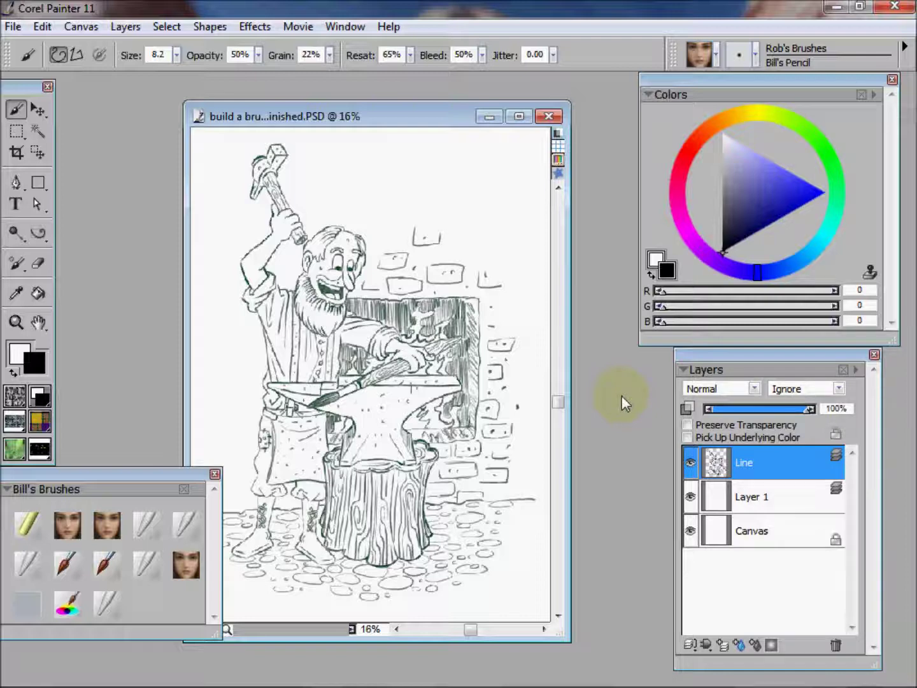
Delete the white Layer 1 and create a new empty layer between Line and Canvas, leaving the new layer active.
left_click(773, 496)
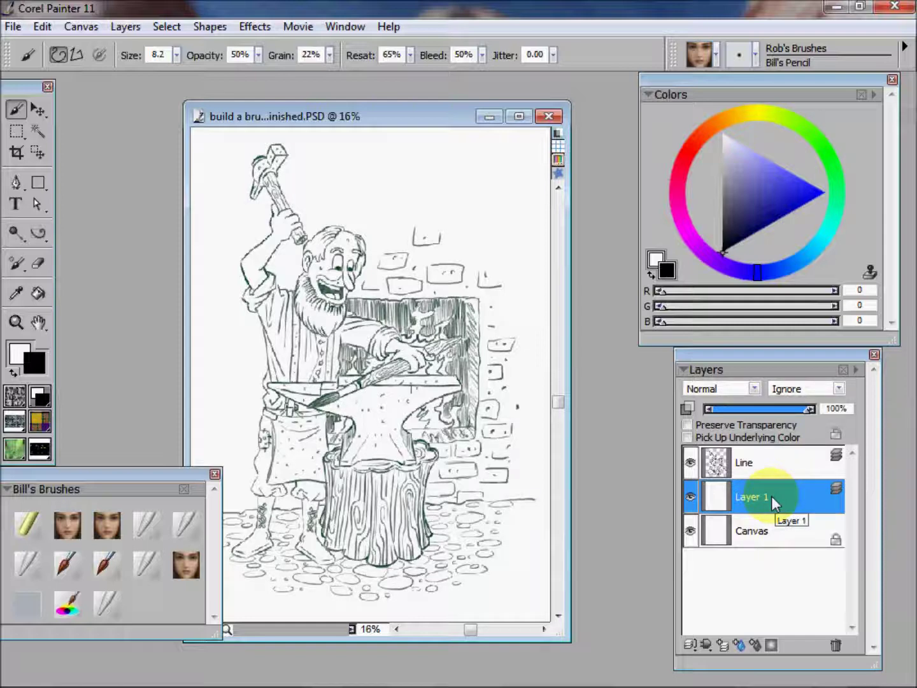
left_click(836, 645)
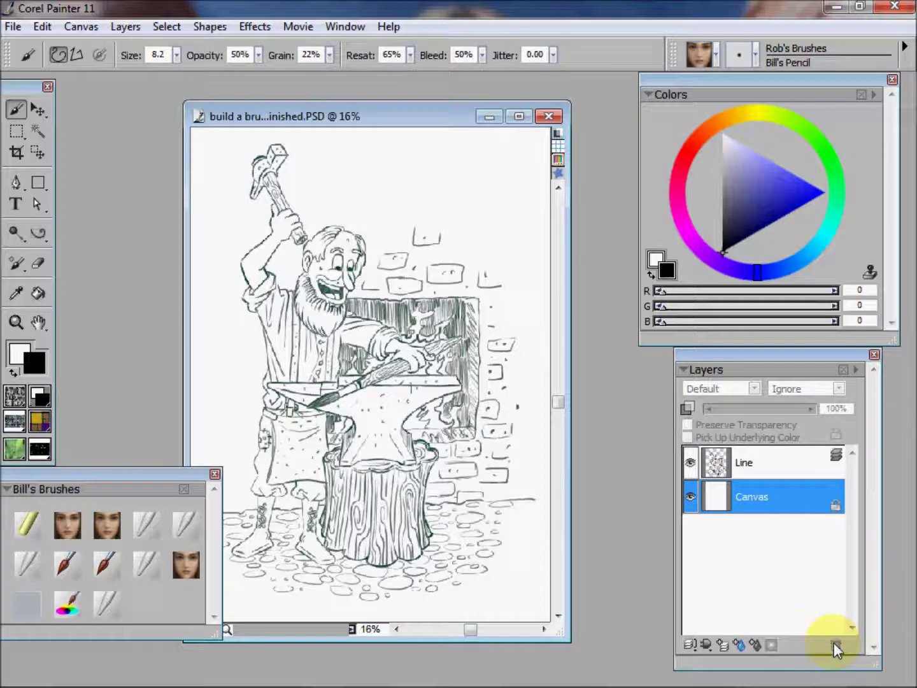
left_click(722, 646)
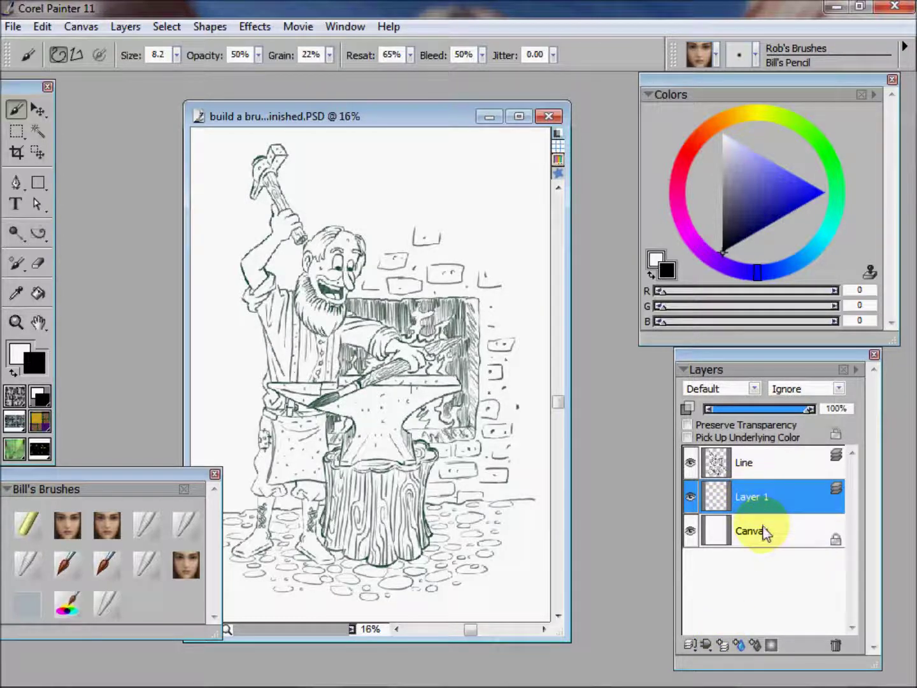
left_click(755, 461)
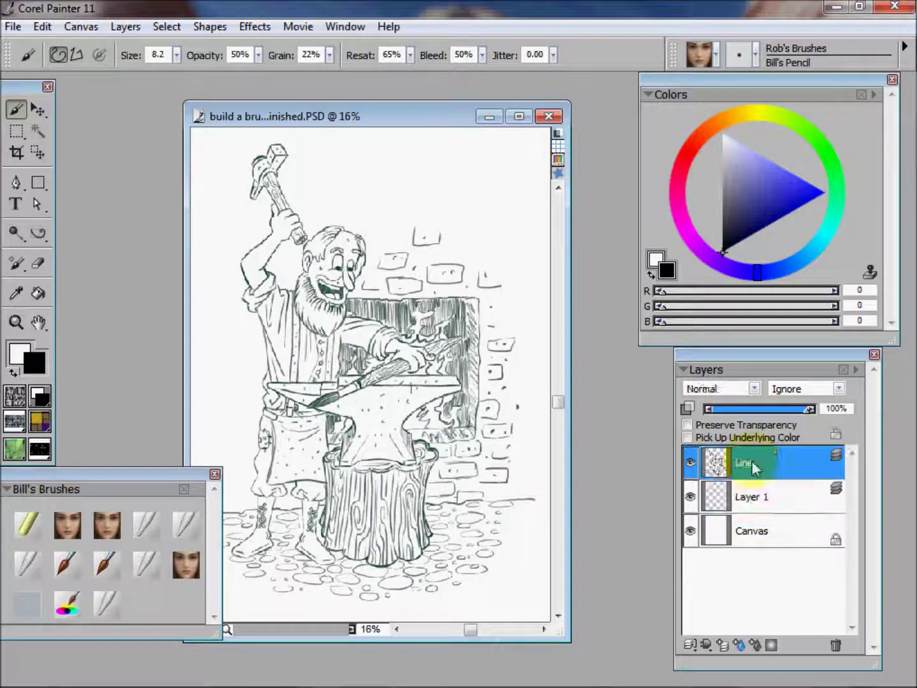
left_click(759, 490)
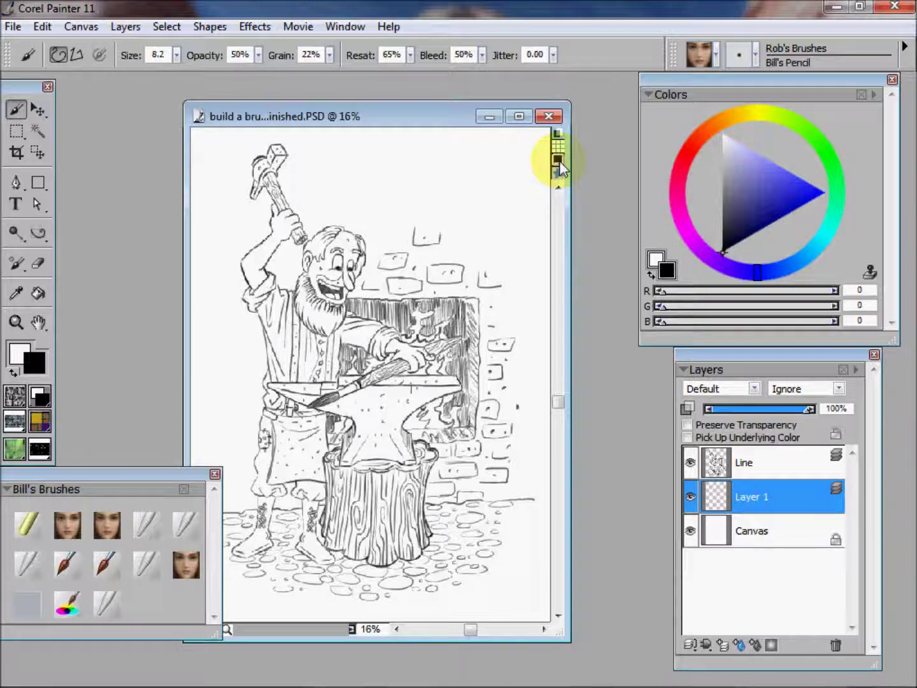
Maximize the document window and set the paint color to a dark purple with R 49, G 42, B 76.
left_click(522, 118)
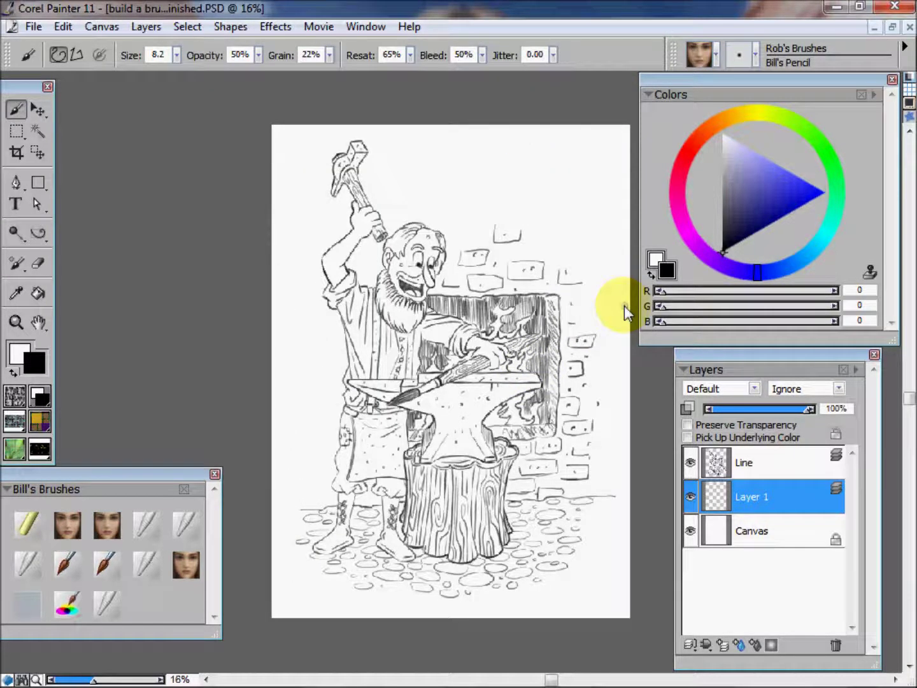
mouse_move(483, 303)
left_mouse_down()
mouse_move(444, 310)
mouse_move(459, 306)
left_mouse_up()
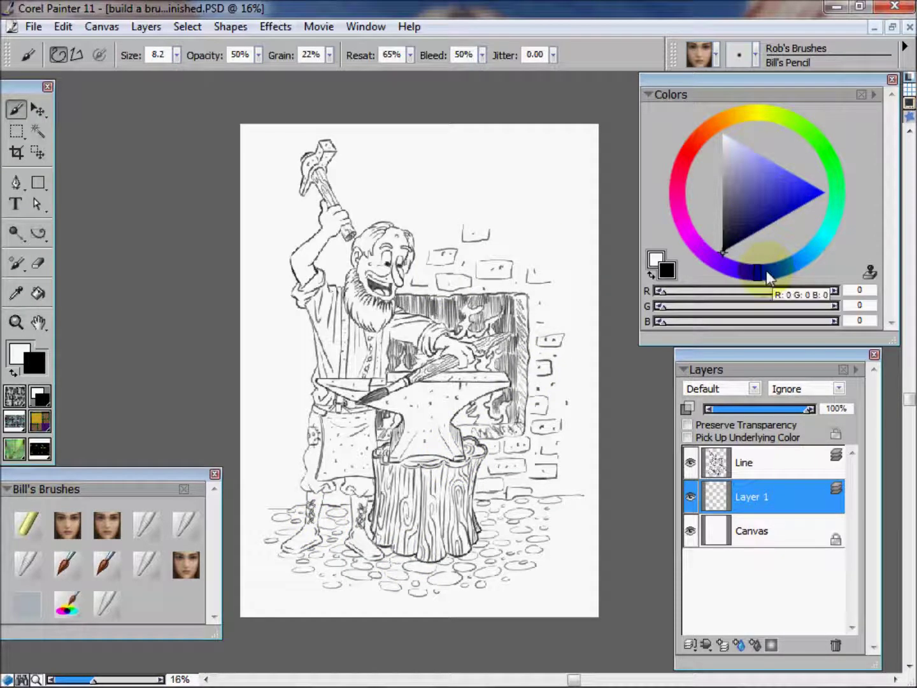
mouse_move(764, 270)
left_mouse_down()
mouse_move(729, 272)
mouse_move(741, 280)
left_mouse_up()
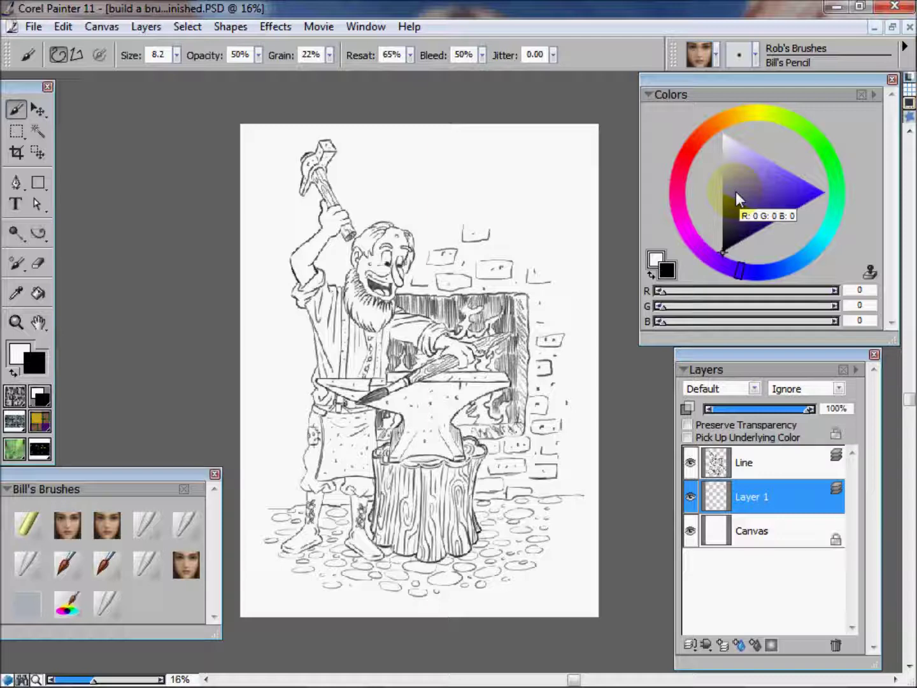
mouse_move(736, 192)
left_mouse_down()
mouse_move(723, 200)
mouse_move(732, 205)
left_mouse_up()
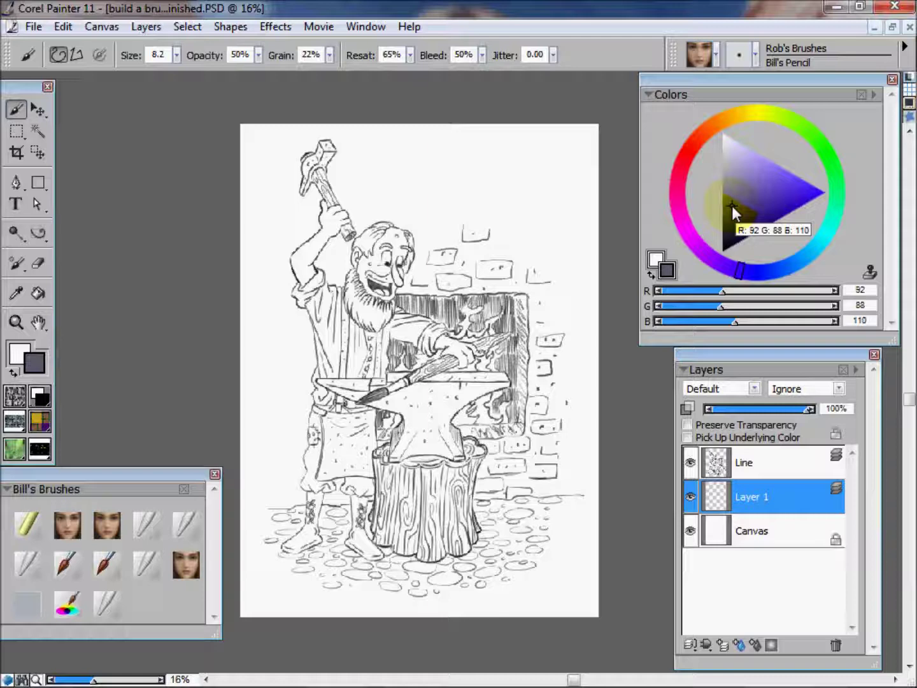
left_click_drag(732, 206, 736, 222)
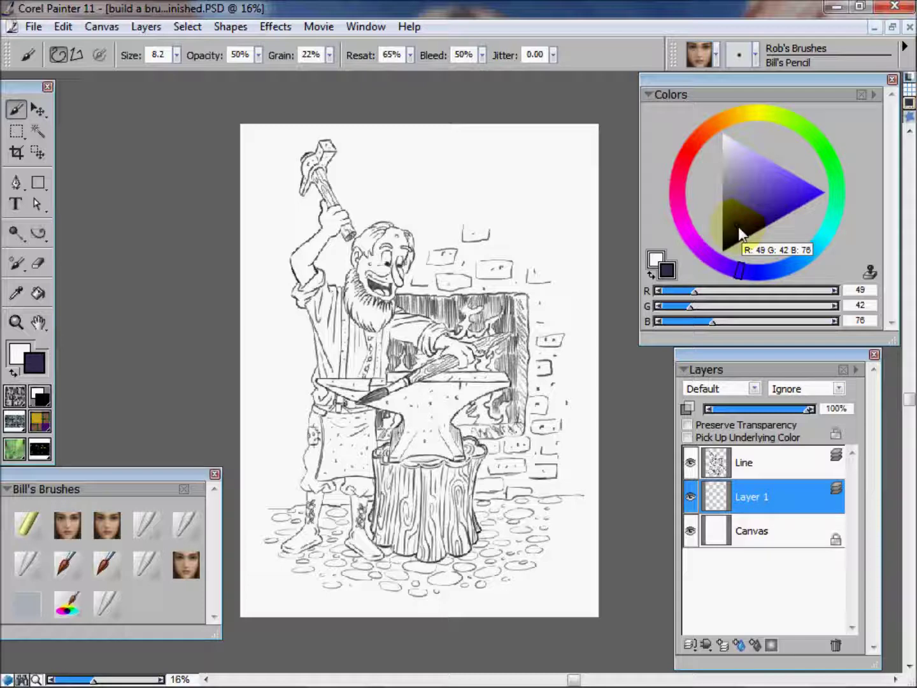
Choose the custom grain paint variant of the Blenders brushes and set its size to 127.
left_click(146, 524)
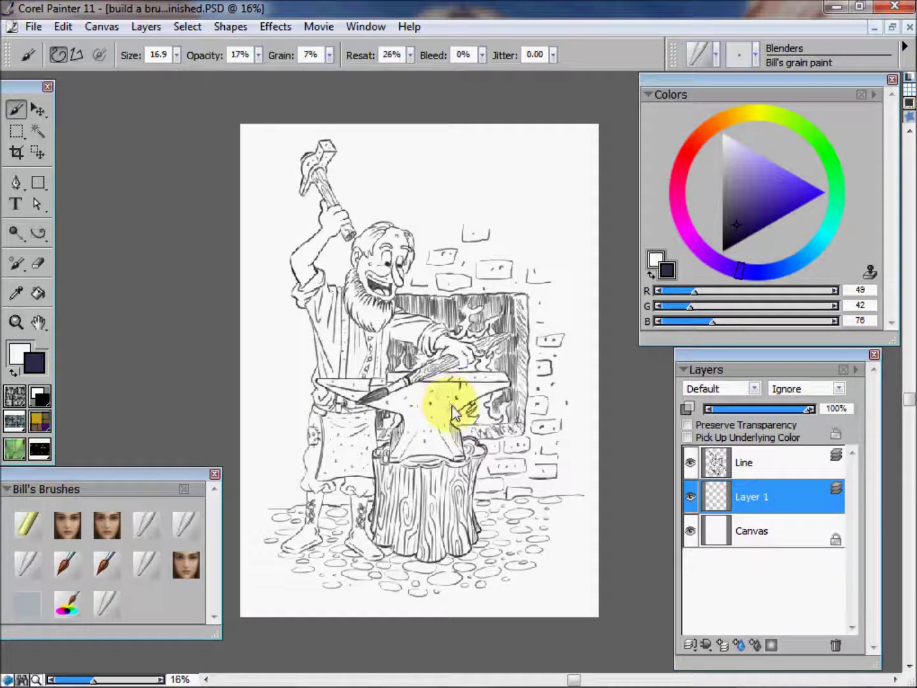
left_click(176, 54)
left_click_drag(181, 70, 207, 72)
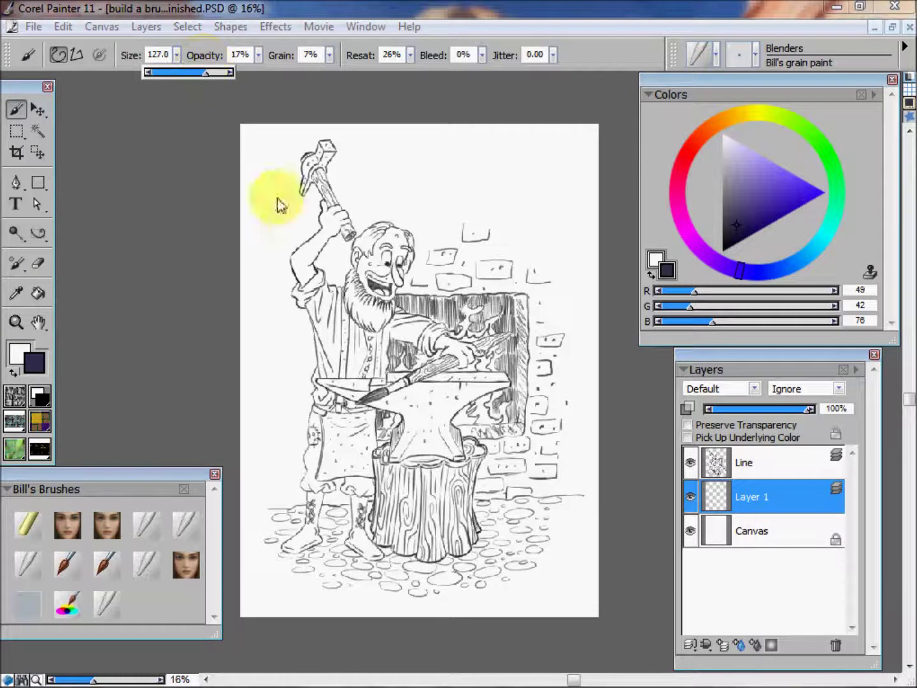
Cover the blacksmith, hammer, fireplace and floor with a broad dark purple wash on the empty layer under the line art.
mouse_move(315, 484)
left_mouse_down()
mouse_move(309, 529)
mouse_move(327, 519)
mouse_move(373, 572)
mouse_move(487, 548)
mouse_move(545, 560)
mouse_move(550, 523)
mouse_move(532, 478)
mouse_move(514, 460)
mouse_move(496, 466)
mouse_move(497, 444)
mouse_move(422, 488)
mouse_move(395, 481)
mouse_move(348, 507)
mouse_move(338, 536)
mouse_move(468, 575)
mouse_move(403, 577)
mouse_move(298, 544)
mouse_move(295, 506)
mouse_move(296, 529)
mouse_move(348, 487)
mouse_move(394, 405)
mouse_move(293, 426)
mouse_move(270, 488)
mouse_move(297, 379)
mouse_move(360, 398)
mouse_move(359, 450)
mouse_move(403, 364)
mouse_move(451, 433)
mouse_move(501, 398)
mouse_move(538, 424)
mouse_move(544, 389)
mouse_move(551, 436)
mouse_move(559, 364)
mouse_move(553, 307)
mouse_move(528, 297)
mouse_move(533, 335)
mouse_move(471, 358)
mouse_move(442, 317)
mouse_move(378, 388)
mouse_move(306, 322)
mouse_move(303, 351)
mouse_move(336, 305)
mouse_move(420, 333)
mouse_move(475, 253)
mouse_move(533, 297)
mouse_move(452, 353)
mouse_move(469, 438)
mouse_move(514, 260)
mouse_move(401, 248)
mouse_move(373, 223)
mouse_move(322, 251)
mouse_move(312, 200)
left_mouse_up()
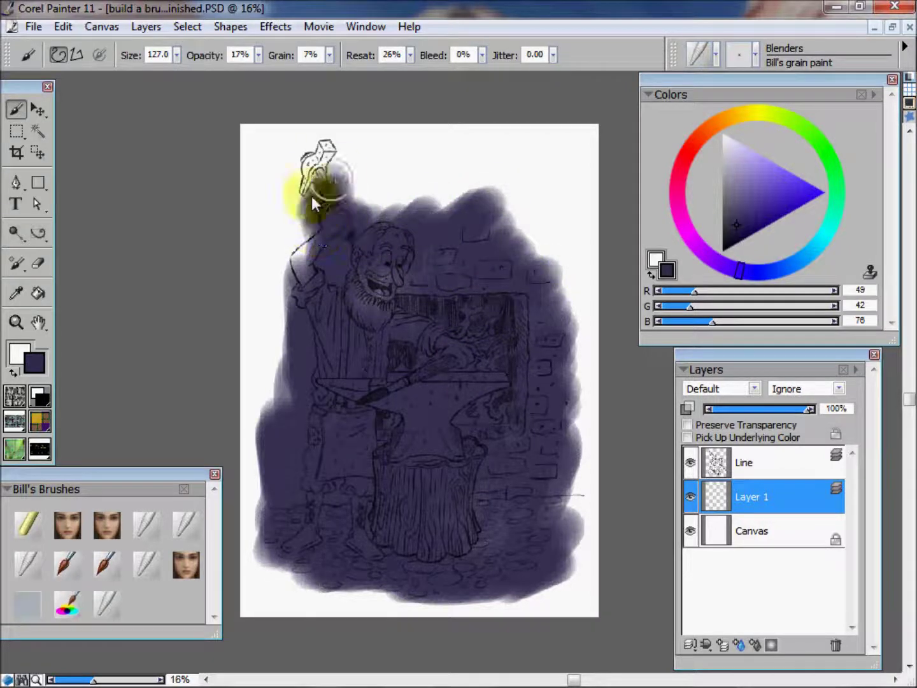
mouse_move(418, 220)
left_mouse_down()
mouse_move(366, 186)
mouse_move(389, 213)
mouse_move(480, 205)
mouse_move(503, 214)
mouse_move(504, 276)
mouse_move(480, 241)
mouse_move(404, 316)
mouse_move(390, 273)
mouse_move(305, 263)
mouse_move(304, 182)
mouse_move(286, 186)
mouse_move(281, 364)
mouse_move(376, 475)
mouse_move(394, 261)
mouse_move(404, 251)
mouse_move(365, 214)
mouse_move(351, 163)
mouse_move(290, 176)
mouse_move(312, 157)
mouse_move(353, 162)
mouse_move(396, 199)
left_mouse_up()
mouse_move(335, 164)
left_mouse_down()
mouse_move(308, 163)
mouse_move(398, 189)
left_mouse_up()
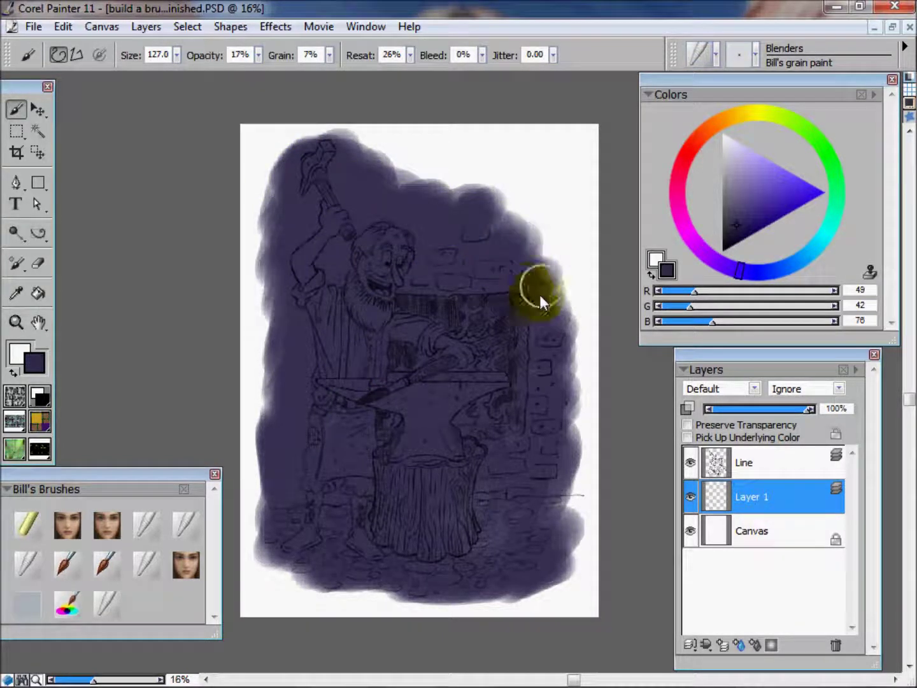
mouse_move(544, 418)
left_mouse_down()
mouse_move(491, 479)
mouse_move(491, 528)
mouse_move(502, 531)
mouse_move(523, 504)
mouse_move(477, 522)
mouse_move(361, 521)
mouse_move(307, 533)
mouse_move(302, 542)
mouse_move(347, 570)
mouse_move(382, 572)
mouse_move(396, 584)
mouse_move(364, 590)
mouse_move(336, 567)
mouse_move(292, 573)
mouse_move(285, 565)
mouse_move(284, 454)
mouse_move(264, 467)
mouse_move(288, 405)
mouse_move(278, 393)
mouse_move(293, 280)
mouse_move(518, 479)
mouse_move(516, 505)
mouse_move(557, 507)
mouse_move(496, 244)
mouse_move(466, 224)
mouse_move(408, 233)
left_mouse_up()
Open the Papers palette to examine the Thick Scratchy Sketch texture settings and close it.
left_click(15, 396)
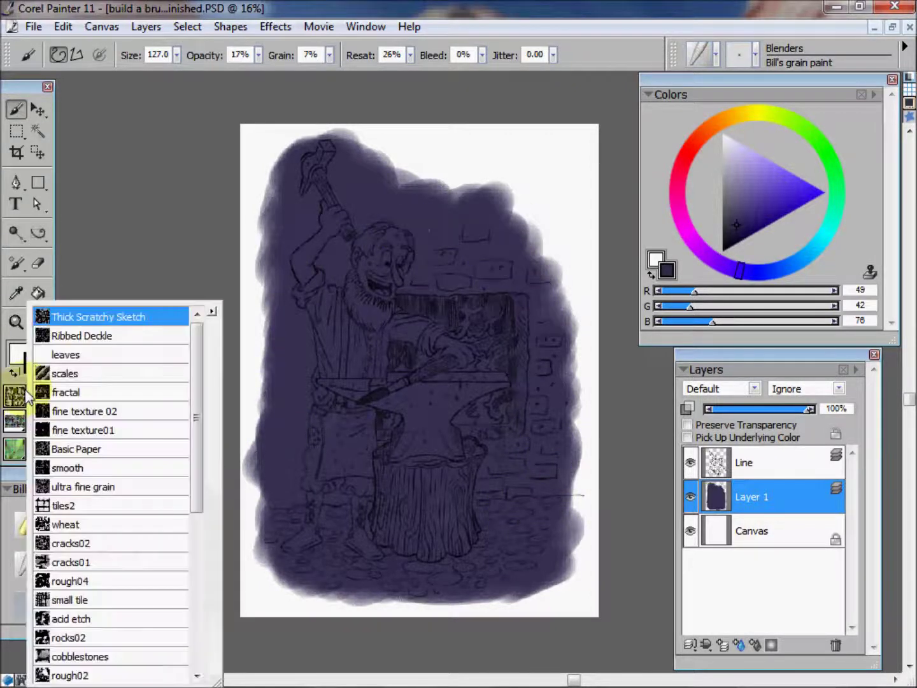
left_click(212, 312)
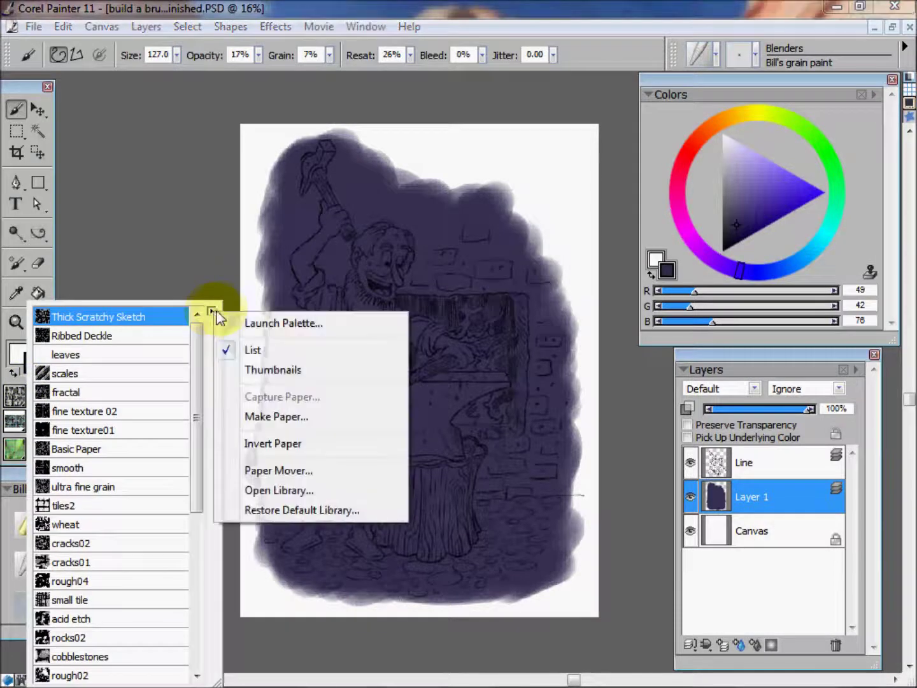
left_click(298, 329)
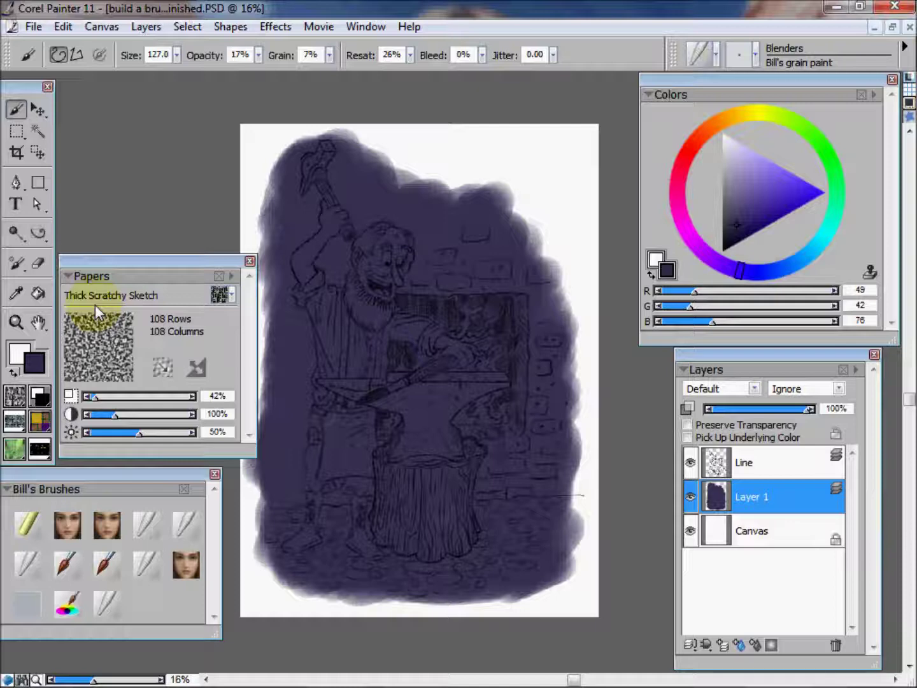
left_click(27, 399)
left_click(198, 265)
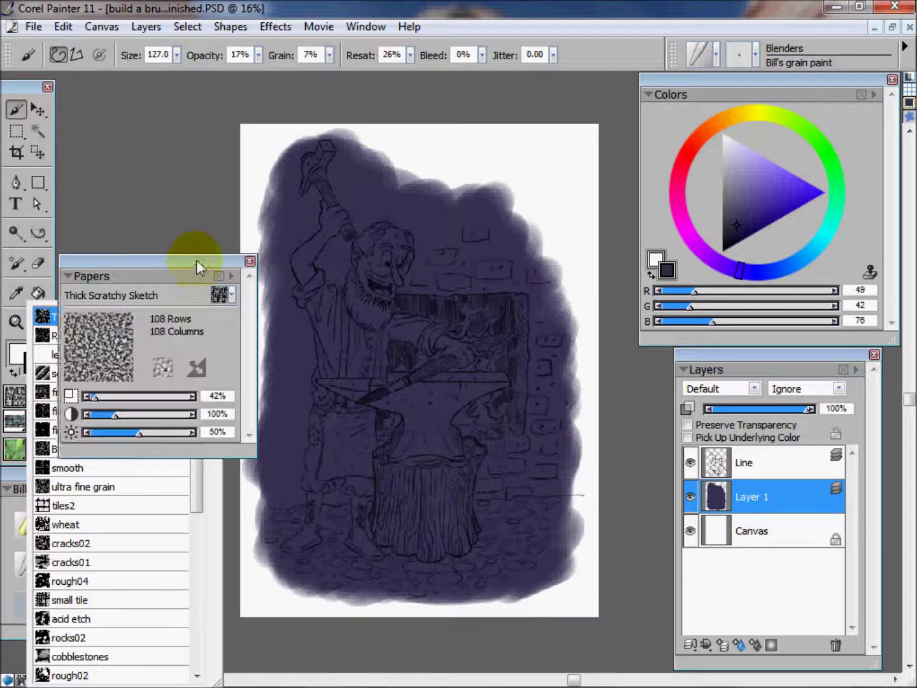
left_click(249, 261)
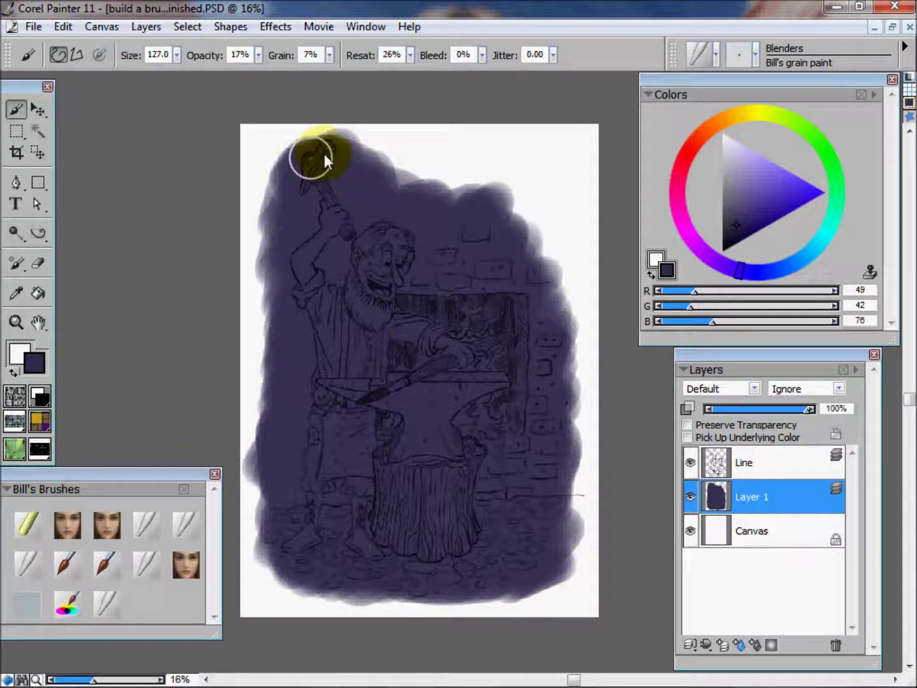
Extend the dark purple wash farther into the background above and beside the fireplace.
mouse_move(400, 210)
left_mouse_down()
mouse_move(463, 236)
mouse_move(441, 206)
mouse_move(482, 246)
mouse_move(544, 275)
mouse_move(562, 297)
mouse_move(552, 319)
left_mouse_up()
mouse_move(537, 266)
left_mouse_down()
mouse_move(490, 249)
mouse_move(464, 212)
mouse_move(422, 191)
mouse_move(396, 196)
mouse_move(354, 243)
mouse_move(306, 220)
mouse_move(278, 280)
mouse_move(272, 479)
mouse_move(287, 554)
mouse_move(309, 580)
mouse_move(475, 531)
mouse_move(482, 562)
mouse_move(435, 493)
mouse_move(413, 493)
mouse_move(360, 411)
mouse_move(330, 305)
mouse_move(338, 320)
mouse_move(400, 310)
mouse_move(386, 404)
left_mouse_up()
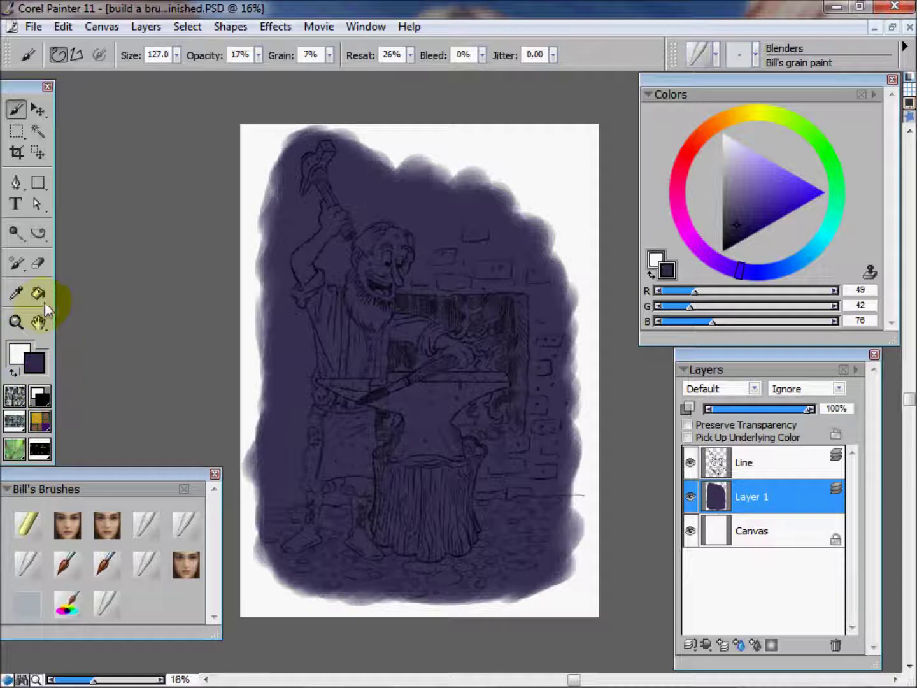
Set the Thick Scratchy Sketch paper scale to 70% and close the paper settings.
left_click(24, 394)
left_click(212, 311)
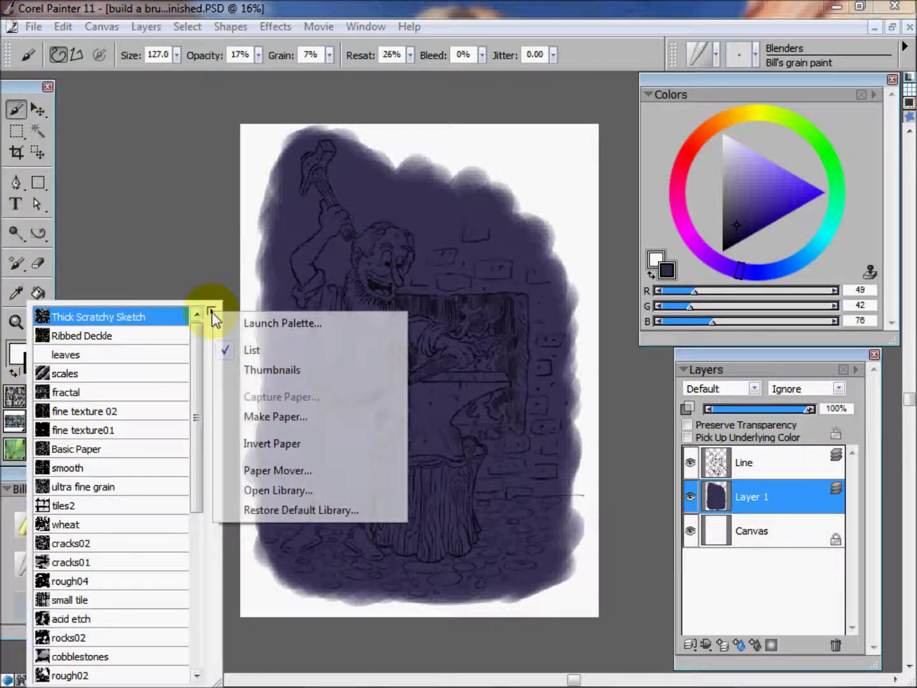
left_click(294, 324)
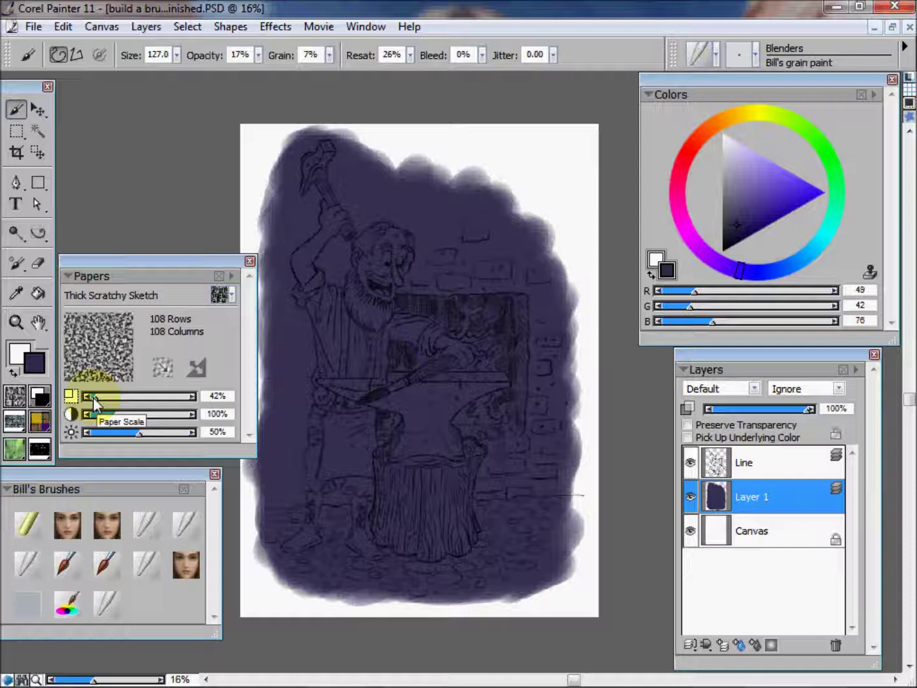
left_click_drag(98, 403, 103, 396)
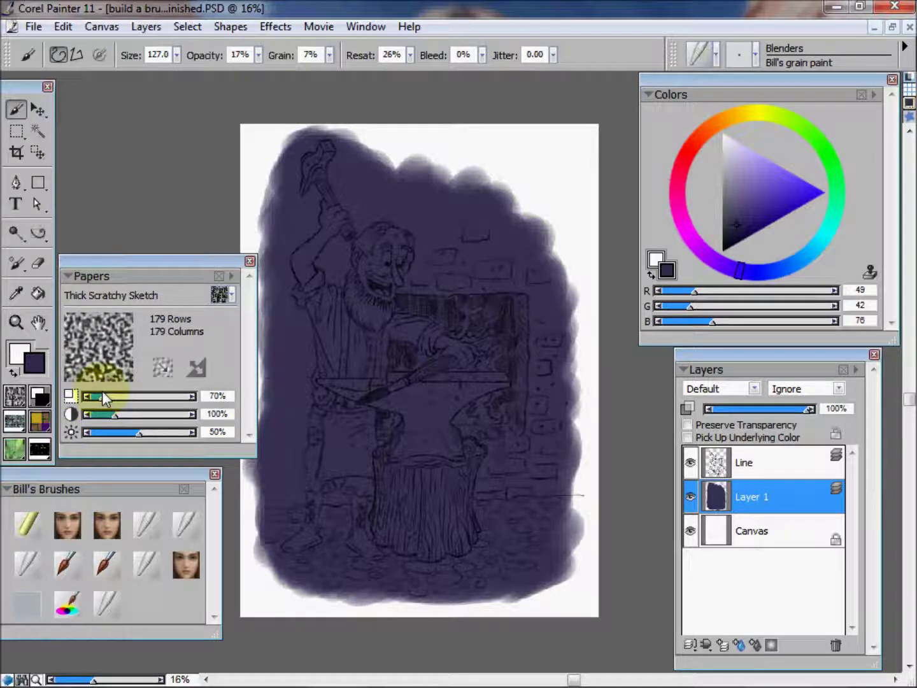
left_click(250, 261)
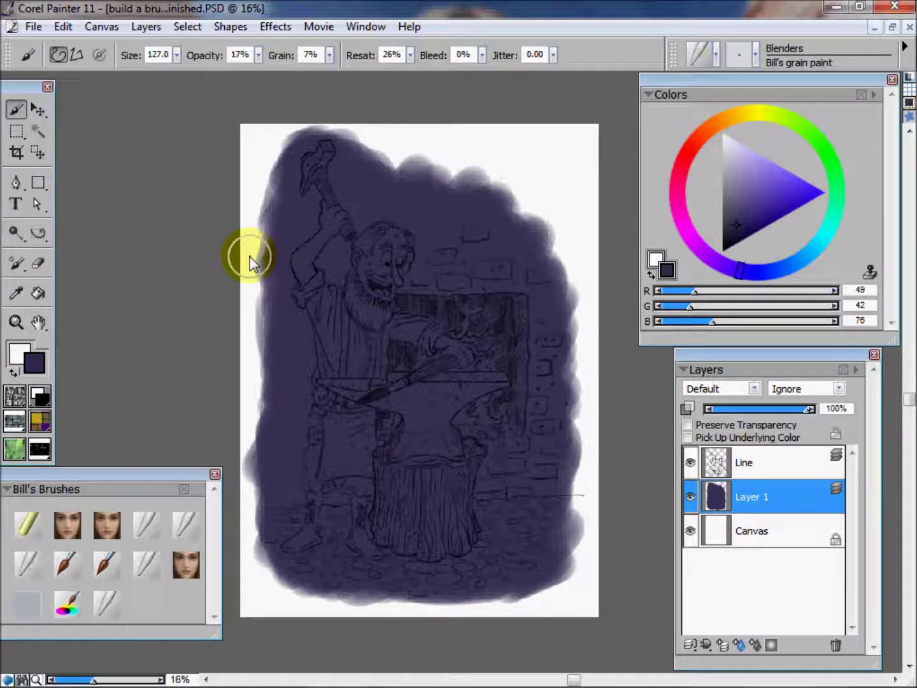
Set the paint color to a lighter purple with R 103, G 77, B 151.
left_click(744, 232)
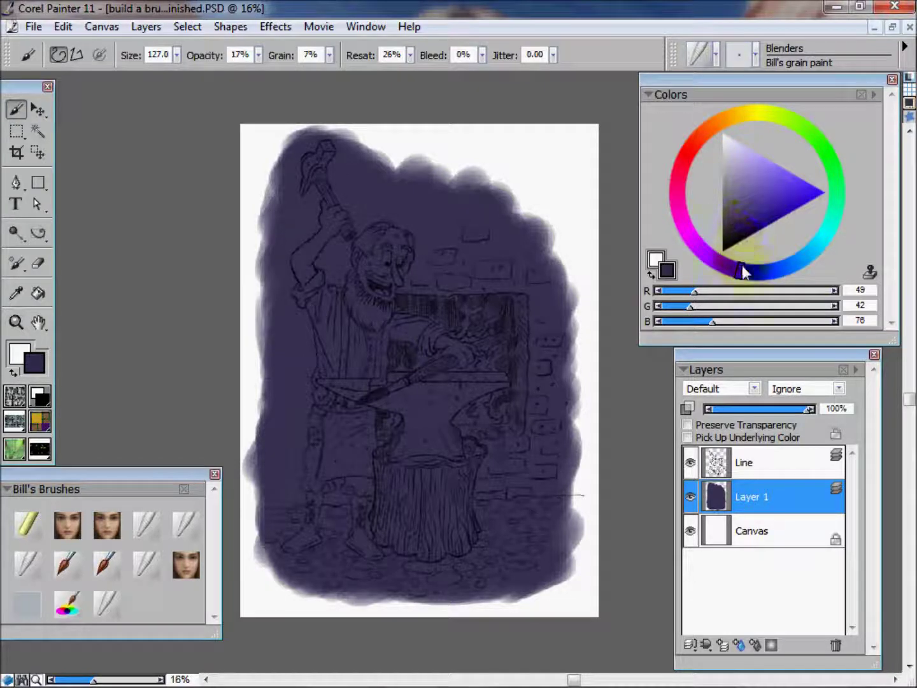
left_click_drag(741, 266, 729, 264)
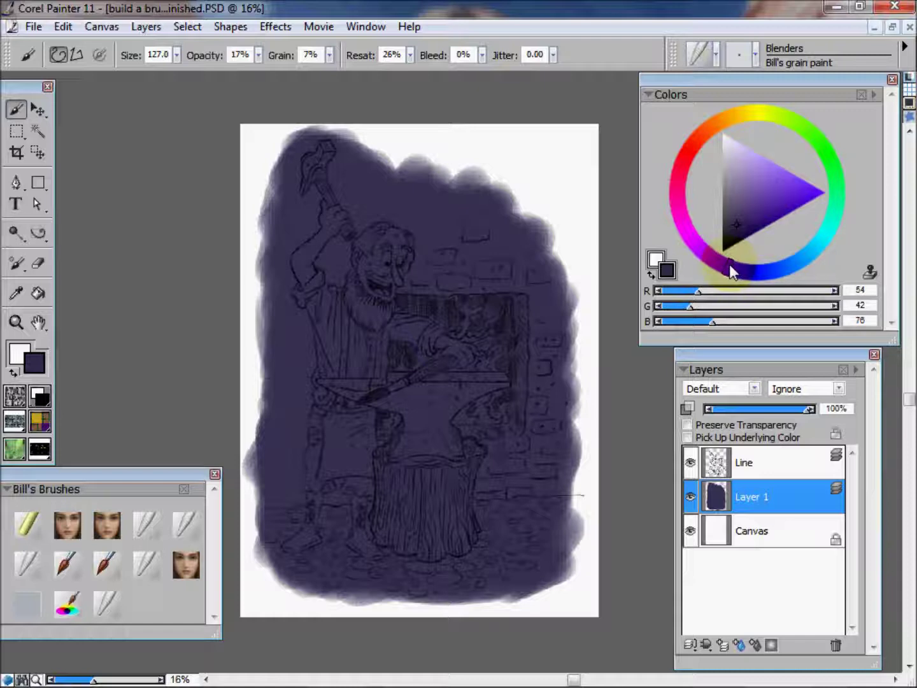
left_click_drag(739, 220, 749, 204)
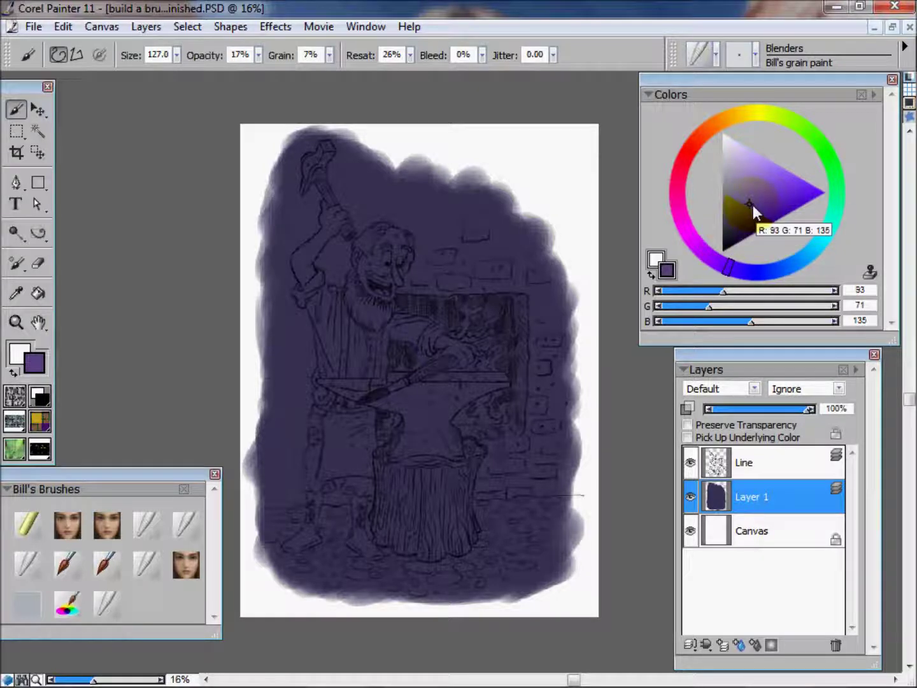
left_click_drag(751, 204, 754, 198)
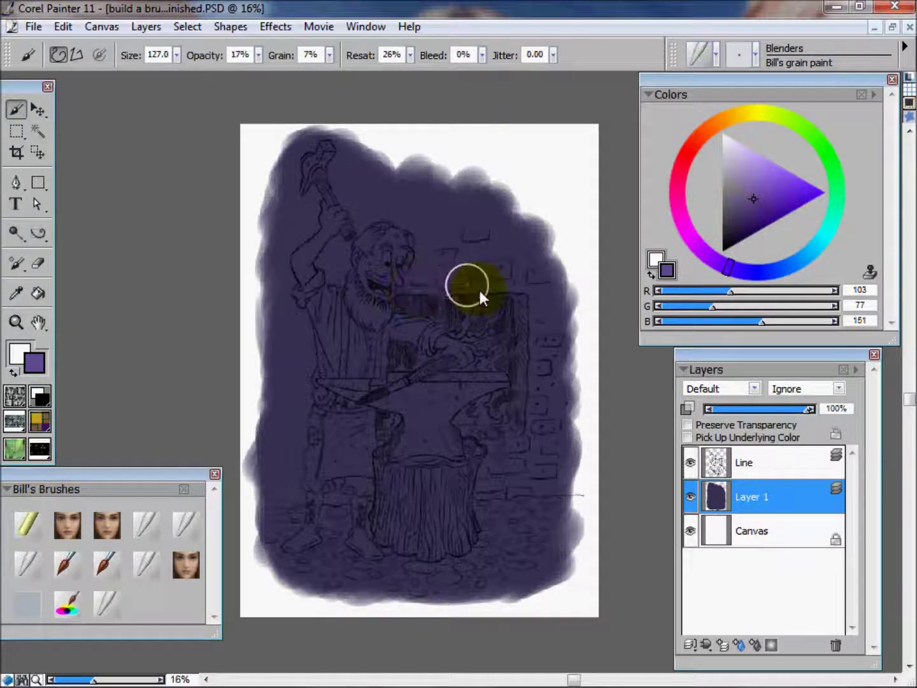
Paint the lighter purple over the blacksmith's head and torso, the anvil, the fireplace and the wall around them.
mouse_move(480, 279)
left_mouse_down()
mouse_move(450, 338)
mouse_move(480, 309)
mouse_move(460, 371)
mouse_move(456, 326)
mouse_move(436, 381)
mouse_move(465, 318)
mouse_move(442, 386)
mouse_move(432, 317)
mouse_move(481, 308)
mouse_move(406, 278)
mouse_move(427, 246)
mouse_move(430, 274)
left_mouse_up()
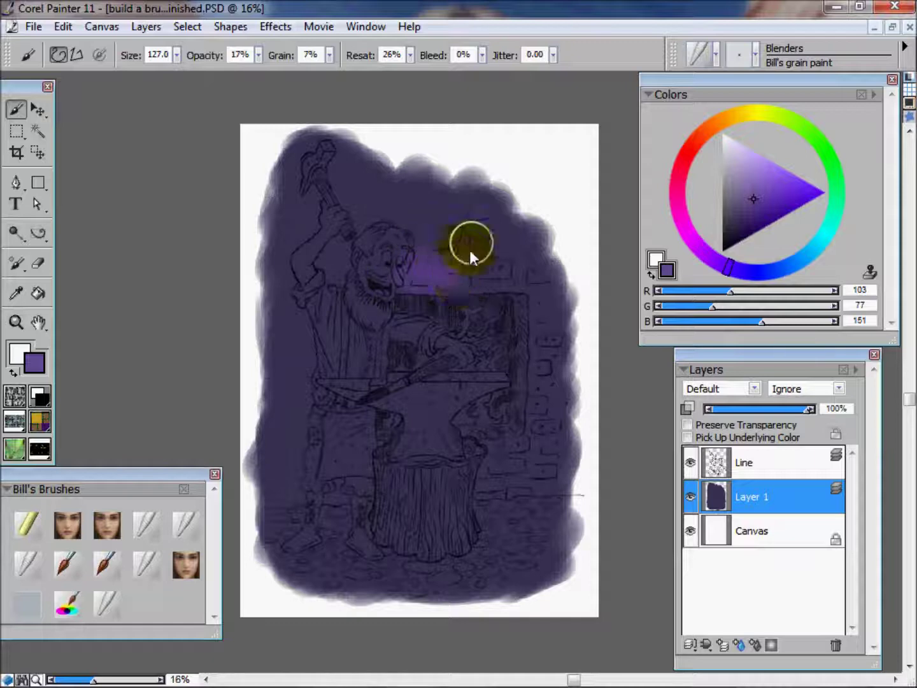
mouse_move(442, 250)
left_mouse_down()
mouse_move(394, 263)
mouse_move(400, 233)
mouse_move(370, 210)
mouse_move(435, 230)
mouse_move(390, 234)
mouse_move(372, 274)
left_mouse_up()
mouse_move(344, 226)
left_mouse_down()
mouse_move(473, 247)
mouse_move(428, 215)
mouse_move(506, 270)
mouse_move(522, 300)
mouse_move(534, 417)
mouse_move(528, 291)
mouse_move(531, 372)
mouse_move(545, 368)
mouse_move(544, 435)
mouse_move(493, 304)
mouse_move(507, 309)
mouse_move(509, 409)
mouse_move(475, 318)
mouse_move(437, 316)
mouse_move(399, 389)
mouse_move(346, 314)
mouse_move(383, 305)
mouse_move(363, 295)
mouse_move(356, 253)
mouse_move(392, 263)
mouse_move(297, 280)
mouse_move(386, 309)
mouse_move(365, 378)
left_mouse_up()
mouse_move(397, 443)
left_mouse_down()
mouse_move(416, 422)
mouse_move(459, 411)
mouse_move(515, 468)
mouse_move(502, 431)
mouse_move(542, 417)
left_mouse_up()
mouse_move(542, 359)
left_mouse_down()
mouse_move(494, 463)
mouse_move(445, 414)
mouse_move(397, 422)
mouse_move(370, 406)
mouse_move(373, 356)
mouse_move(351, 351)
left_mouse_up()
mouse_move(344, 403)
left_mouse_down()
mouse_move(382, 326)
mouse_move(366, 333)
mouse_move(297, 308)
mouse_move(317, 307)
left_mouse_up()
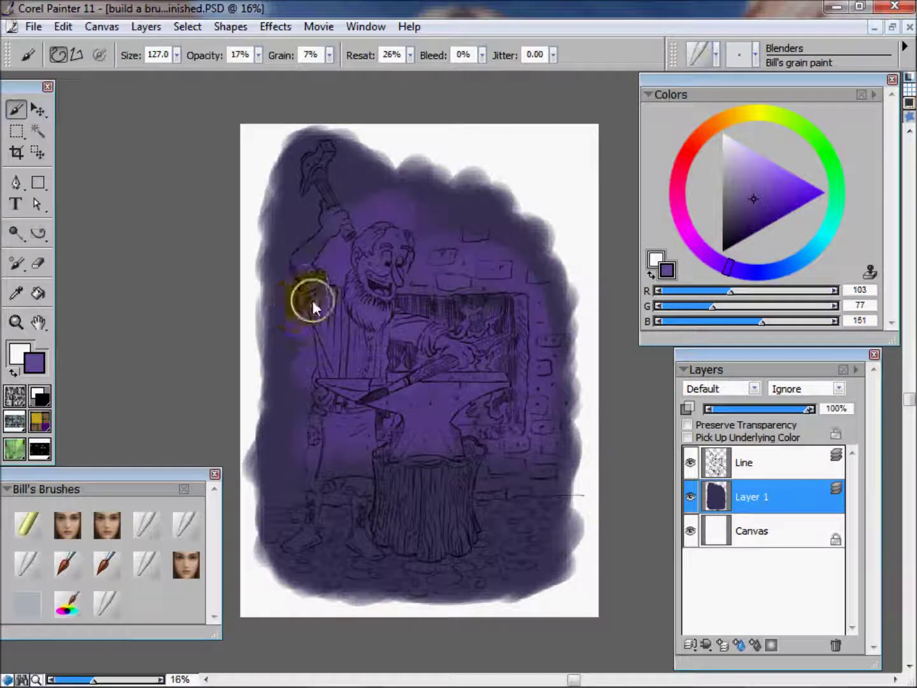
Set the paint color to pinkish violet (R 194, G 108, B 196) and paint a glow around the fireplace, blacksmith's upper body and anvil.
left_click(726, 270)
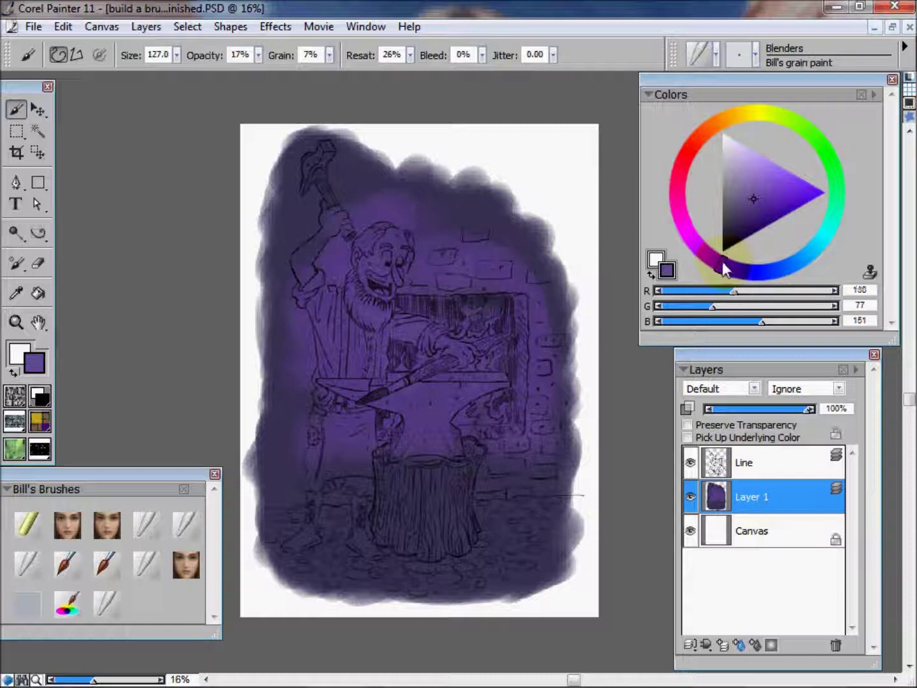
left_click_drag(713, 258, 694, 230)
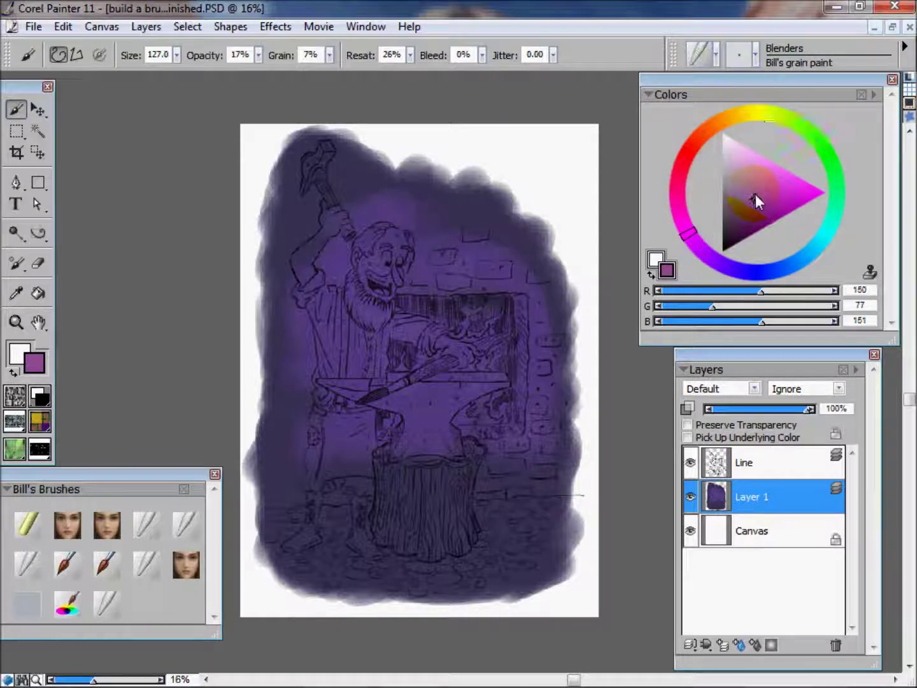
left_click_drag(758, 194, 758, 181)
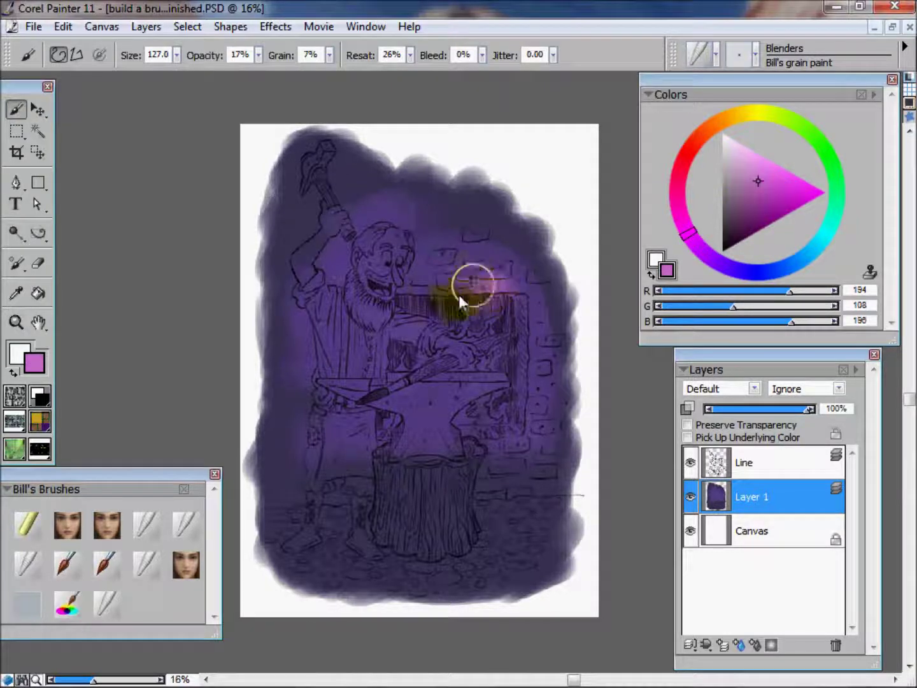
left_click_drag(425, 289, 476, 276)
mouse_move(417, 268)
left_mouse_down()
mouse_move(420, 239)
mouse_move(520, 322)
mouse_move(526, 310)
mouse_move(545, 394)
mouse_move(442, 368)
mouse_move(345, 293)
left_mouse_up()
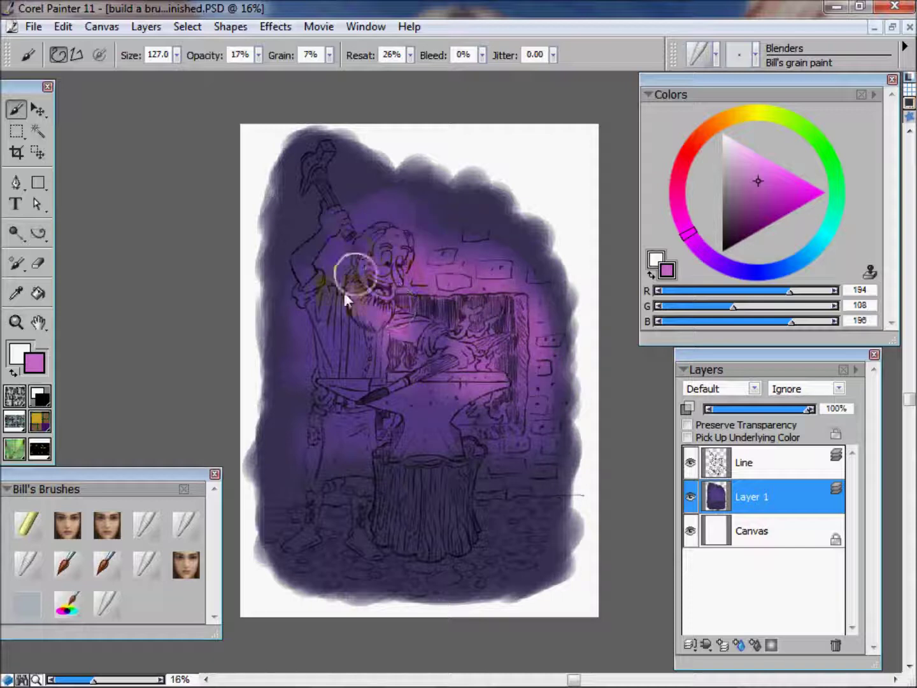
mouse_move(397, 235)
left_mouse_down()
mouse_move(357, 318)
mouse_move(363, 393)
mouse_move(320, 366)
mouse_move(366, 393)
mouse_move(399, 430)
left_mouse_up()
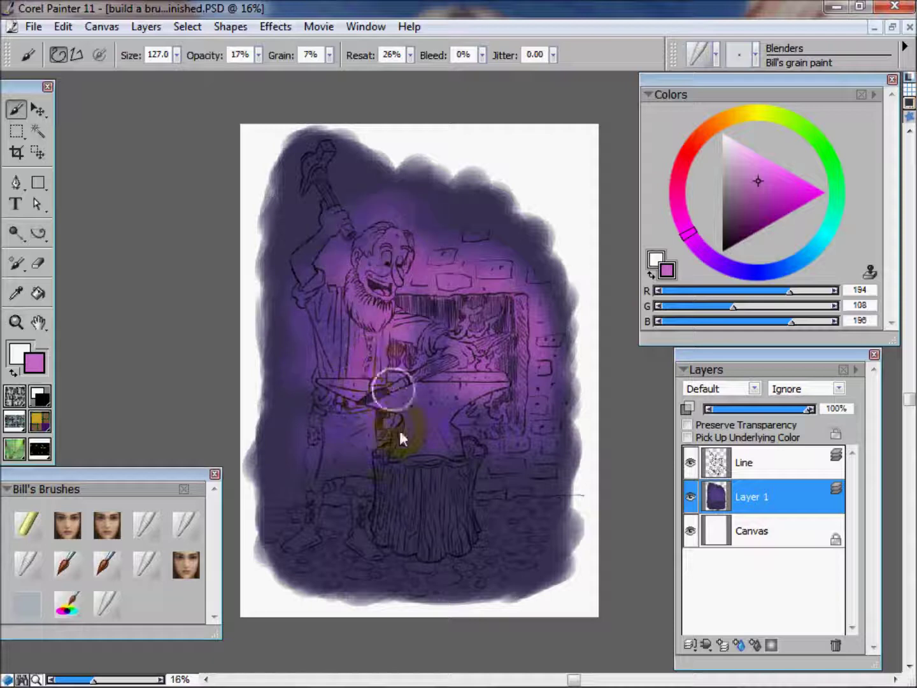
mouse_move(497, 427)
left_mouse_down()
mouse_move(532, 417)
mouse_move(521, 344)
mouse_move(538, 376)
mouse_move(543, 421)
mouse_move(503, 356)
mouse_move(495, 299)
mouse_move(428, 297)
mouse_move(450, 384)
mouse_move(491, 417)
mouse_move(437, 351)
mouse_move(411, 411)
mouse_move(416, 430)
mouse_move(390, 395)
mouse_move(356, 433)
mouse_move(324, 417)
mouse_move(339, 368)
mouse_move(324, 353)
mouse_move(322, 321)
mouse_move(387, 250)
mouse_move(340, 270)
left_mouse_up()
mouse_move(430, 310)
left_mouse_down()
mouse_move(426, 399)
mouse_move(450, 406)
mouse_move(476, 449)
mouse_move(460, 449)
mouse_move(477, 414)
left_mouse_up()
Set the paint color to pink (R 231, G 139, B 163) and brush it over the fireplace, extended arm and anvil.
left_click_drag(687, 225, 691, 182)
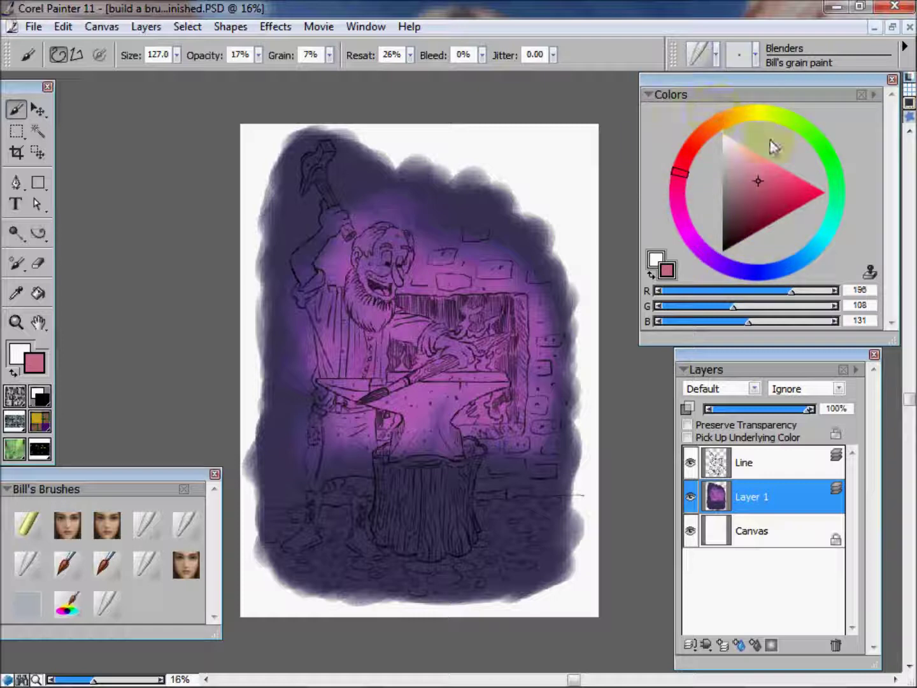
left_click_drag(762, 180, 759, 165)
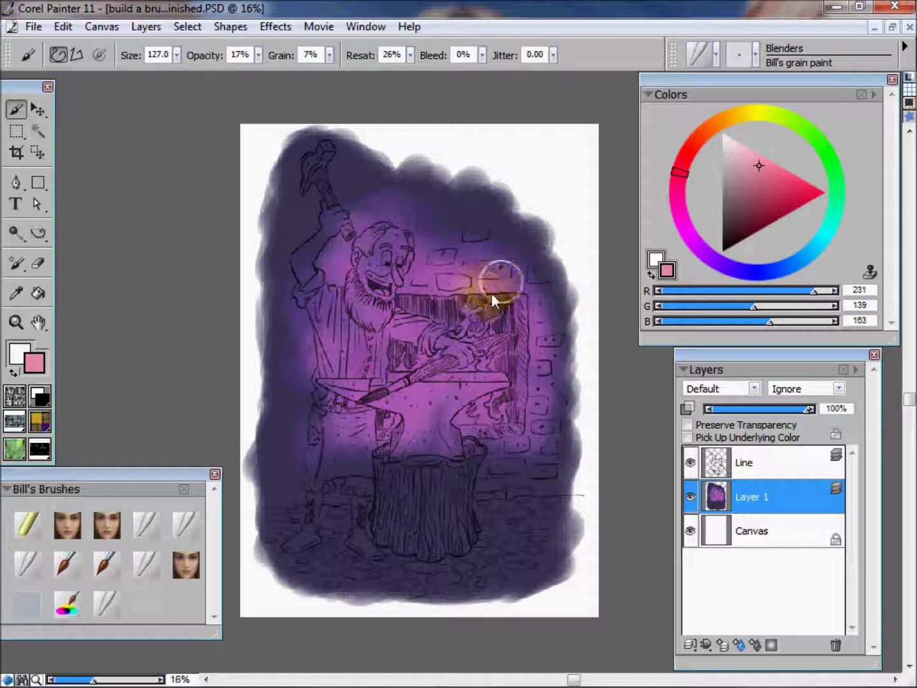
mouse_move(518, 316)
left_mouse_down()
mouse_move(518, 371)
mouse_move(526, 316)
mouse_move(524, 397)
mouse_move(486, 294)
mouse_move(444, 299)
mouse_move(434, 278)
mouse_move(455, 349)
mouse_move(506, 337)
mouse_move(506, 370)
mouse_move(439, 378)
mouse_move(417, 303)
mouse_move(381, 377)
mouse_move(406, 415)
mouse_move(506, 408)
mouse_move(466, 412)
mouse_move(452, 323)
mouse_move(397, 301)
mouse_move(385, 266)
mouse_move(385, 318)
mouse_move(437, 379)
left_mouse_up()
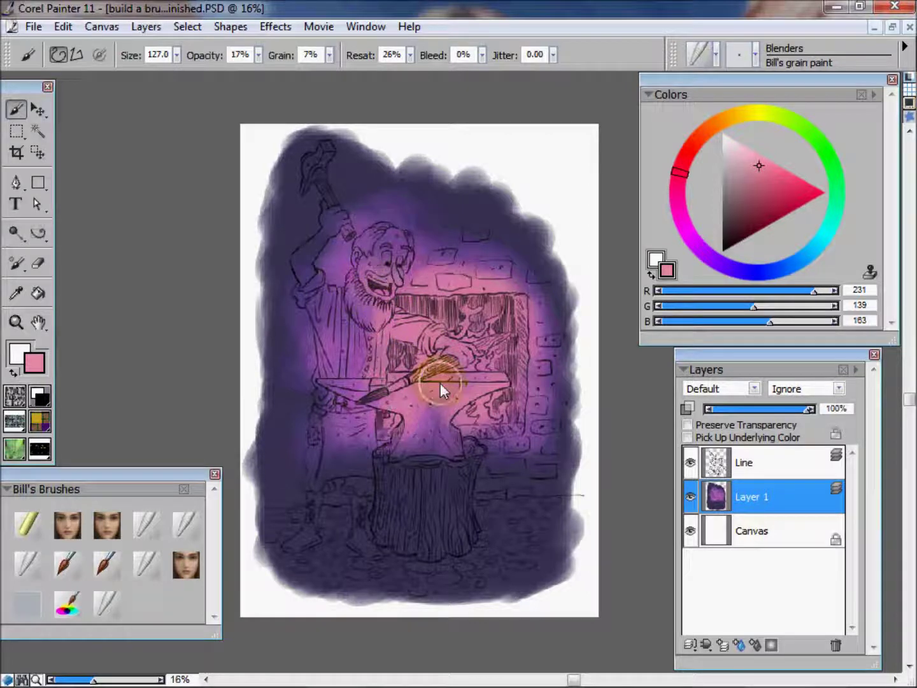
Paint the fireplace opening and anvil top with peach (R 231, G 182, B 139), lightening the color slightly between strokes.
left_click_drag(695, 167, 716, 124)
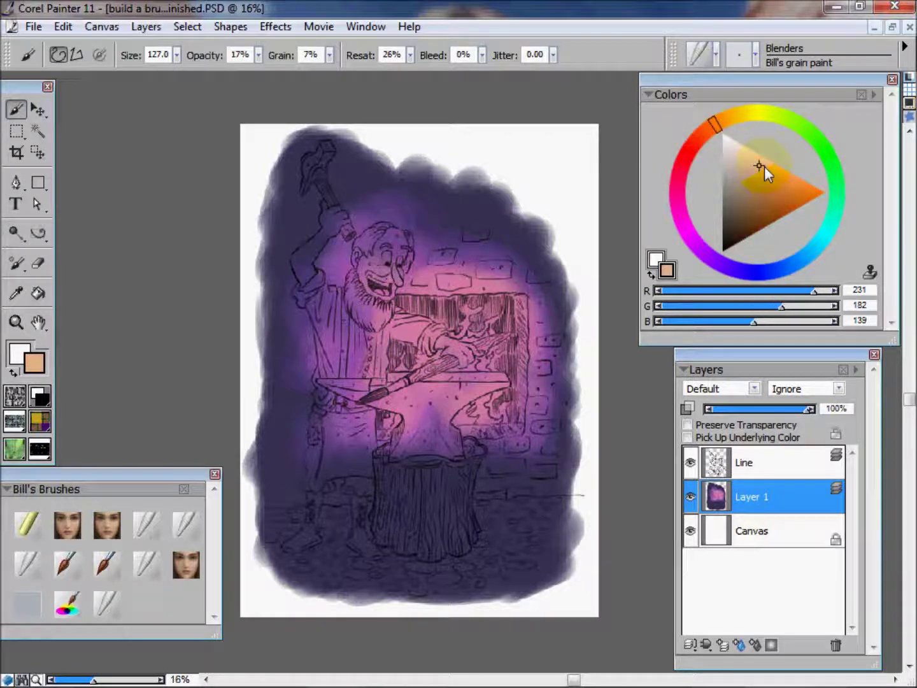
mouse_move(455, 323)
left_mouse_down()
mouse_move(491, 312)
mouse_move(412, 312)
left_mouse_up()
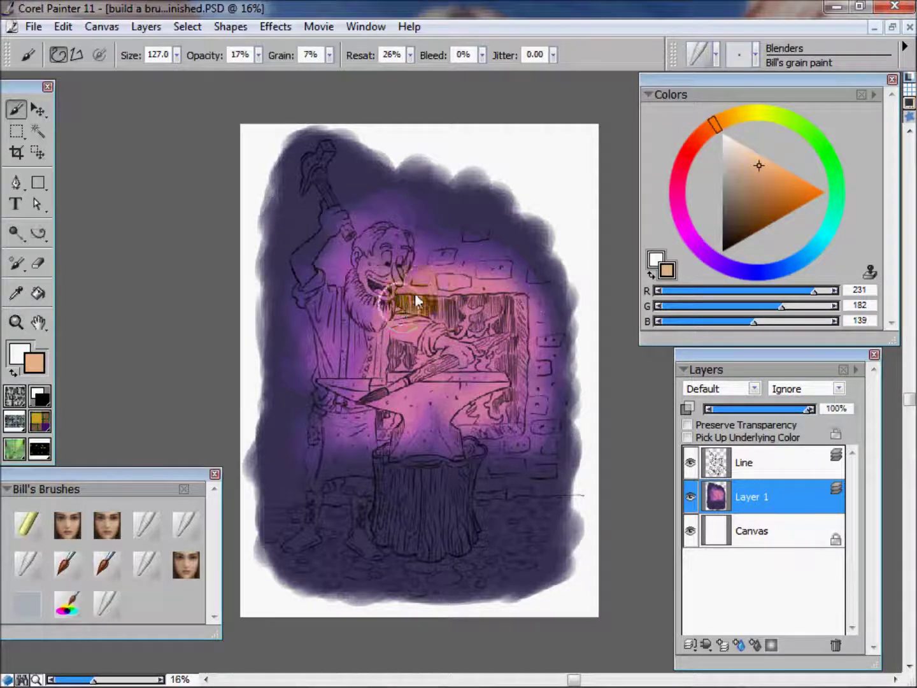
left_click(755, 160)
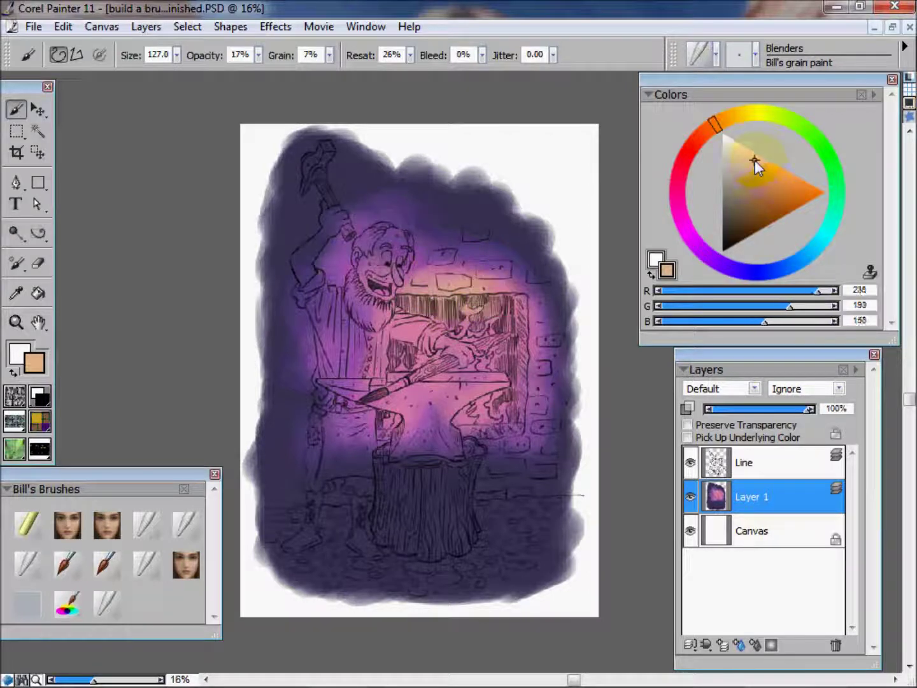
mouse_move(440, 311)
left_mouse_down()
mouse_move(515, 320)
mouse_move(483, 304)
mouse_move(459, 340)
mouse_move(511, 316)
mouse_move(510, 407)
mouse_move(463, 400)
mouse_move(433, 337)
mouse_move(374, 376)
mouse_move(482, 416)
mouse_move(518, 377)
left_mouse_up()
Set the paint color to pale yellow (R 249, G 239, B 181) and paint the brightest glow over the fireplace opening and hand.
left_click_drag(727, 132, 733, 121)
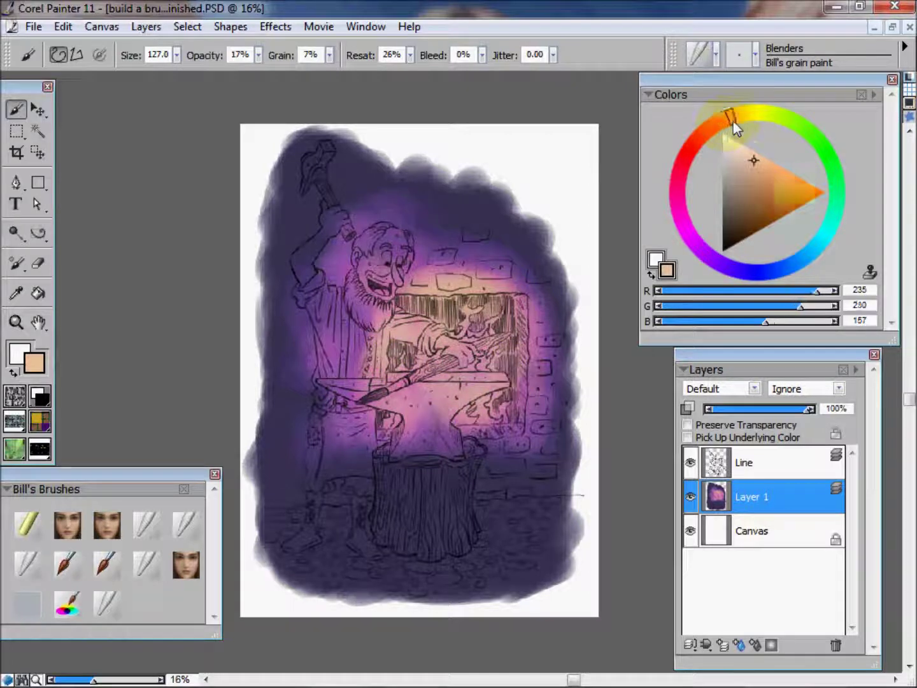
left_click_drag(758, 163, 748, 113)
mouse_move(414, 305)
left_mouse_down()
mouse_move(501, 312)
mouse_move(517, 414)
left_mouse_up()
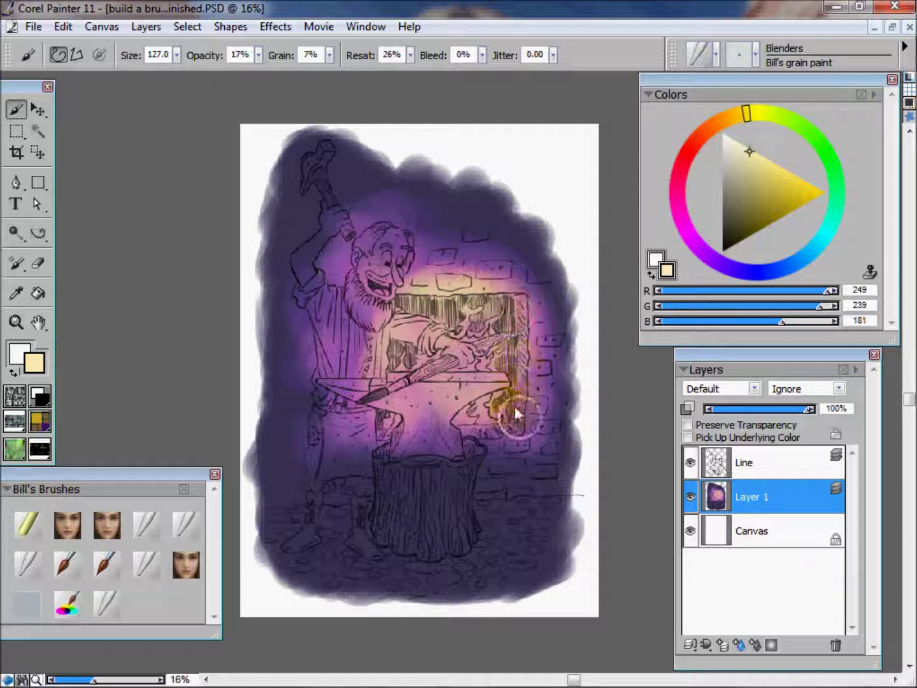
mouse_move(458, 333)
left_mouse_down()
mouse_move(382, 366)
mouse_move(511, 379)
left_mouse_up()
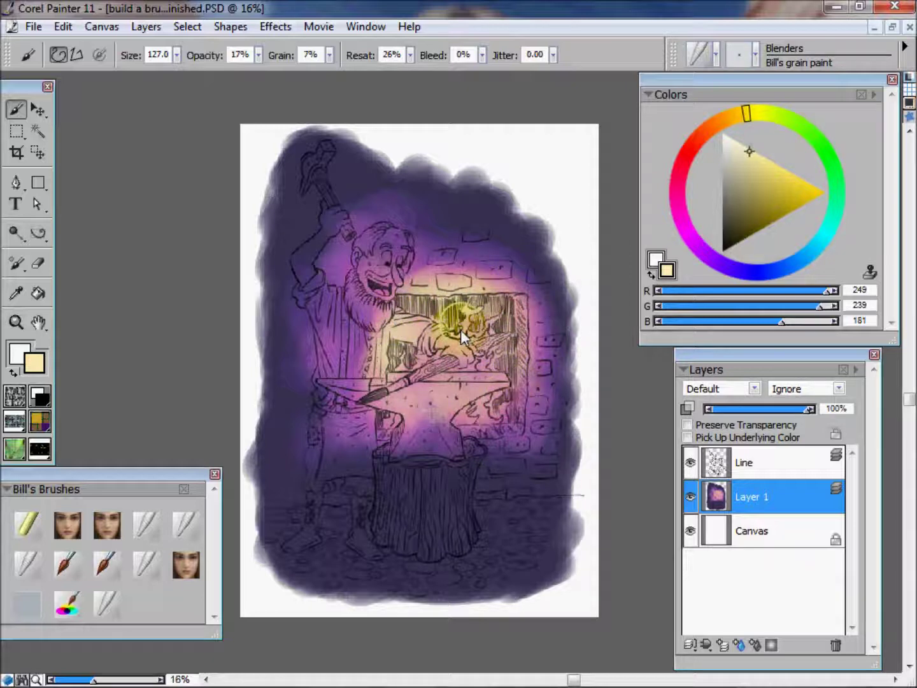
left_click_drag(458, 337, 531, 351)
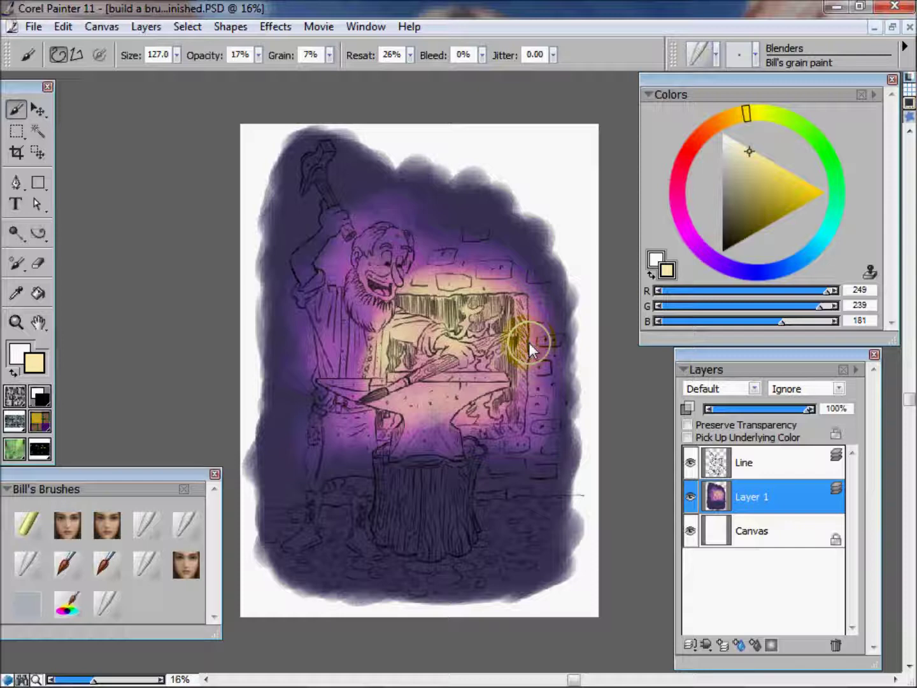
left_click_drag(469, 250, 483, 319)
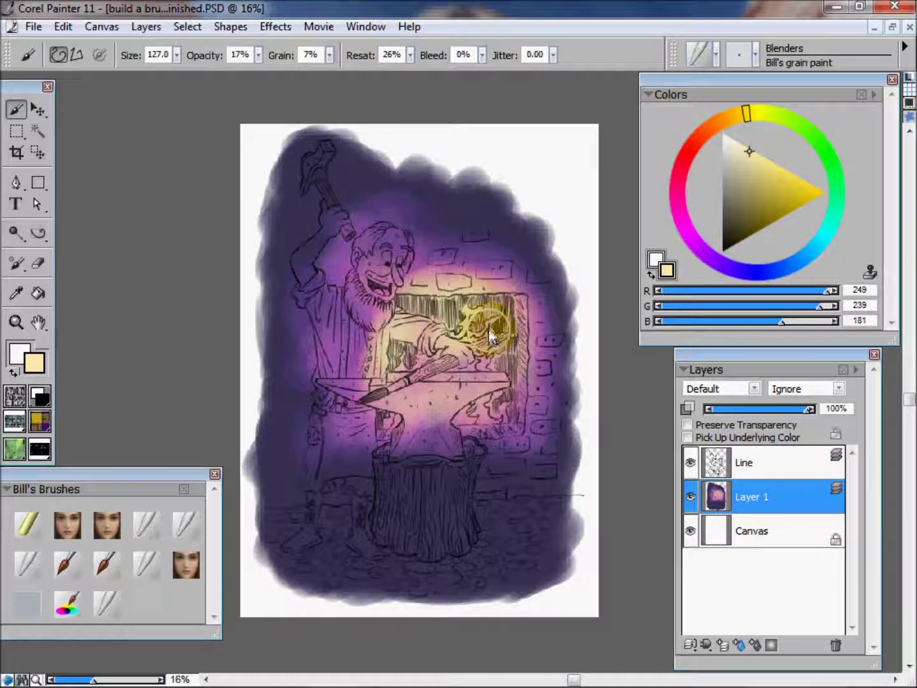
Switch to the Bill's grain blend brush and blend the glow's color transitions outward across the whole underpainting.
left_click(757, 60)
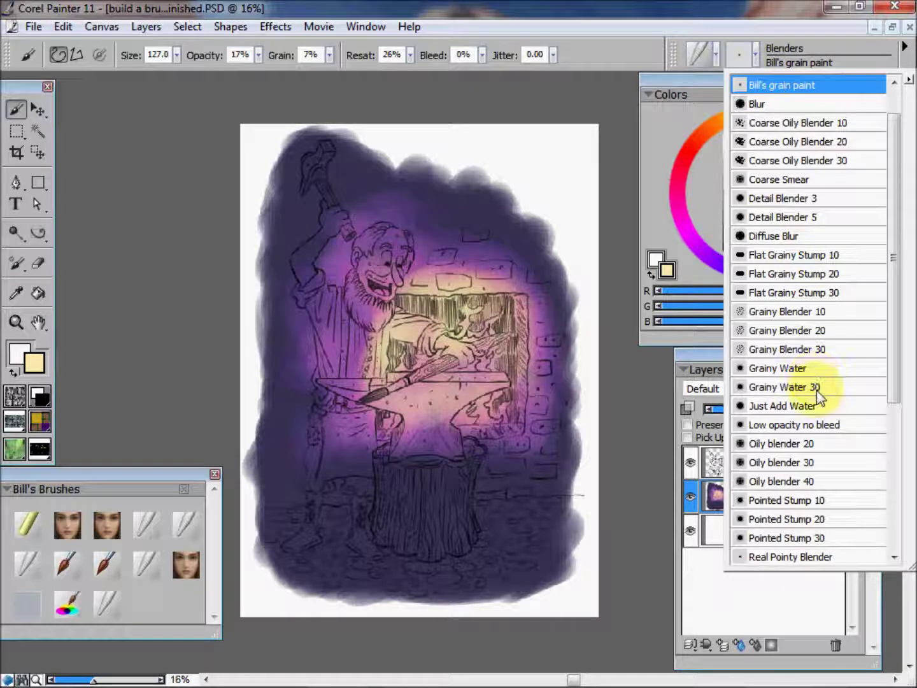
left_click(189, 526)
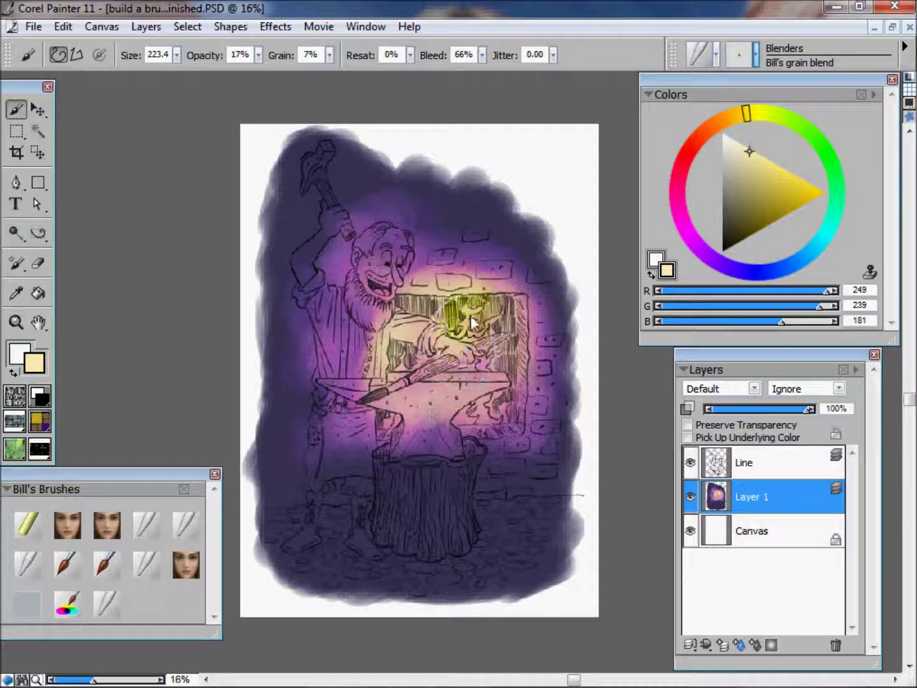
mouse_move(352, 214)
left_mouse_down()
mouse_move(326, 197)
mouse_move(384, 227)
mouse_move(356, 182)
mouse_move(373, 186)
mouse_move(369, 211)
mouse_move(314, 239)
mouse_move(311, 203)
mouse_move(339, 222)
mouse_move(315, 319)
mouse_move(297, 335)
mouse_move(290, 303)
mouse_move(323, 363)
mouse_move(299, 389)
mouse_move(342, 329)
mouse_move(351, 343)
mouse_move(340, 423)
mouse_move(325, 424)
mouse_move(287, 468)
mouse_move(290, 322)
mouse_move(285, 360)
mouse_move(279, 349)
mouse_move(291, 410)
mouse_move(283, 436)
mouse_move(362, 399)
mouse_move(425, 431)
mouse_move(378, 432)
mouse_move(384, 518)
mouse_move(471, 436)
mouse_move(463, 465)
mouse_move(474, 489)
mouse_move(517, 482)
mouse_move(541, 427)
mouse_move(553, 460)
mouse_move(535, 419)
mouse_move(539, 396)
mouse_move(502, 402)
mouse_move(521, 439)
mouse_move(497, 414)
mouse_move(514, 453)
mouse_move(435, 424)
mouse_move(453, 475)
mouse_move(517, 330)
mouse_move(525, 351)
mouse_move(553, 351)
mouse_move(551, 290)
mouse_move(530, 320)
mouse_move(562, 275)
mouse_move(524, 243)
mouse_move(477, 271)
mouse_move(525, 248)
mouse_move(489, 243)
mouse_move(454, 269)
mouse_move(450, 255)
mouse_move(429, 251)
mouse_move(435, 205)
mouse_move(419, 279)
mouse_move(422, 233)
mouse_move(496, 284)
mouse_move(506, 252)
mouse_move(511, 257)
mouse_move(454, 279)
mouse_move(474, 222)
mouse_move(430, 231)
mouse_move(405, 202)
mouse_move(367, 188)
mouse_move(369, 155)
mouse_move(310, 206)
mouse_move(290, 362)
mouse_move(301, 483)
mouse_move(357, 445)
mouse_move(351, 500)
mouse_move(459, 424)
mouse_move(529, 426)
mouse_move(554, 442)
mouse_move(569, 407)
mouse_move(551, 299)
mouse_move(490, 274)
mouse_move(497, 425)
mouse_move(442, 447)
mouse_move(359, 448)
mouse_move(340, 405)
mouse_move(403, 426)
mouse_move(422, 476)
mouse_move(400, 305)
mouse_move(464, 291)
mouse_move(389, 208)
mouse_move(336, 262)
mouse_move(319, 351)
mouse_move(312, 512)
mouse_move(483, 484)
mouse_move(508, 505)
mouse_move(360, 390)
mouse_move(320, 456)
mouse_move(293, 317)
mouse_move(434, 219)
mouse_move(517, 310)
mouse_move(534, 442)
mouse_move(486, 518)
mouse_move(420, 538)
mouse_move(441, 470)
mouse_move(512, 519)
mouse_move(482, 540)
left_mouse_up()
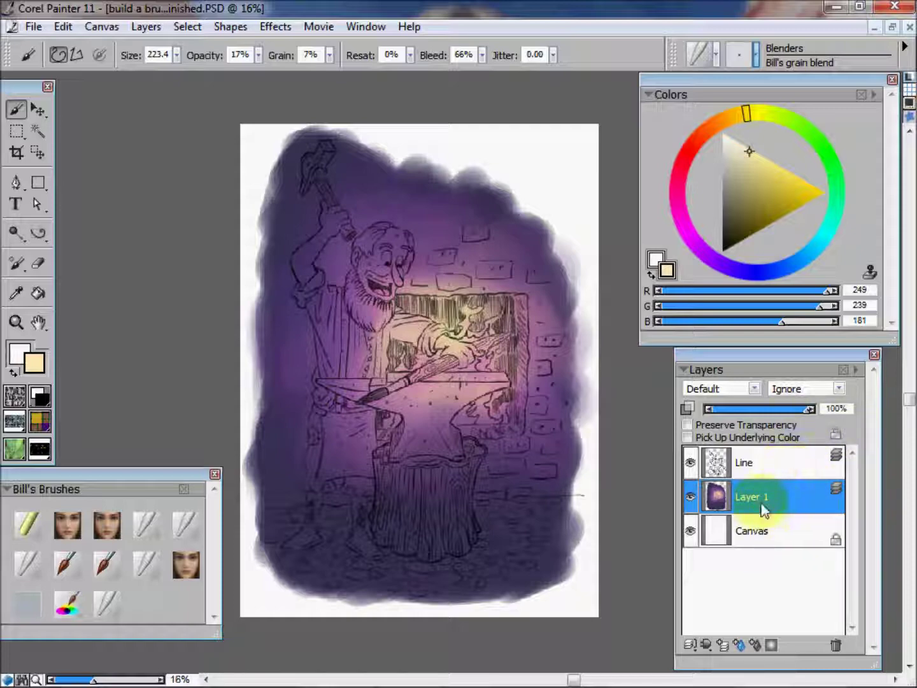
Rename Layer 1 as "background" and lock it.
double_click(765, 506)
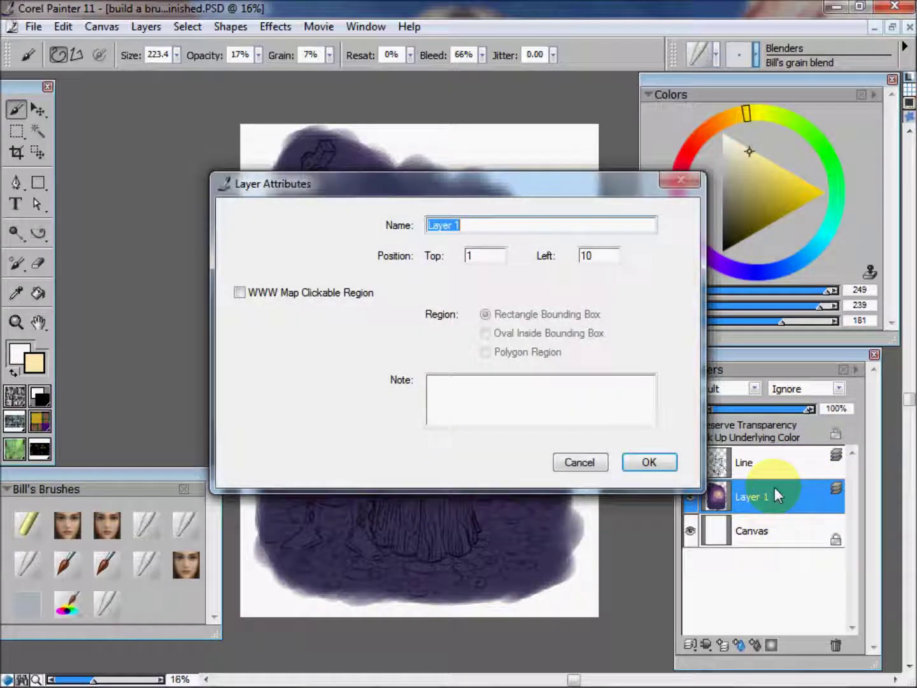
type("background")
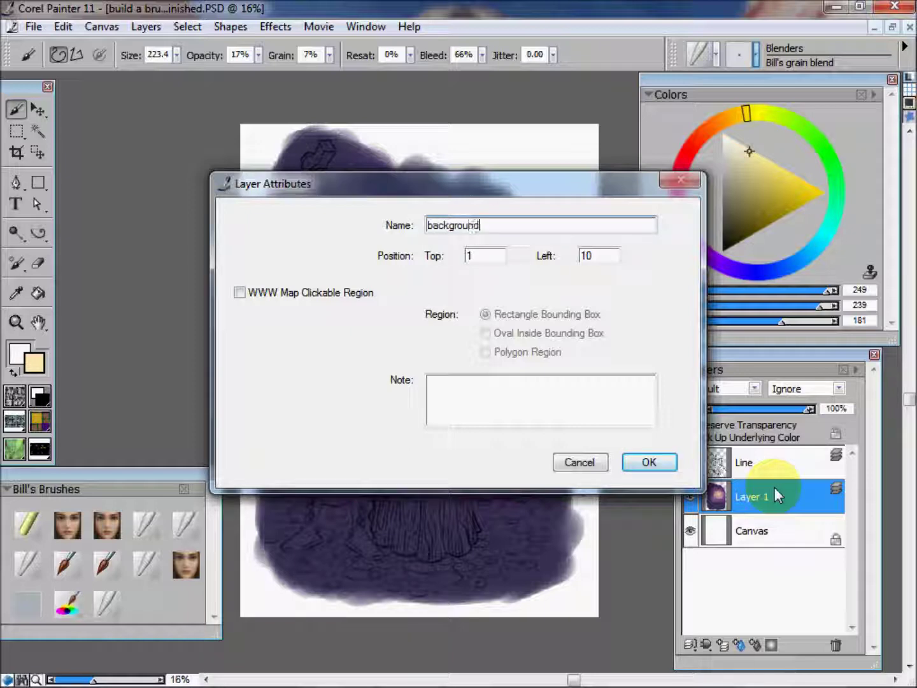
left_click(657, 470)
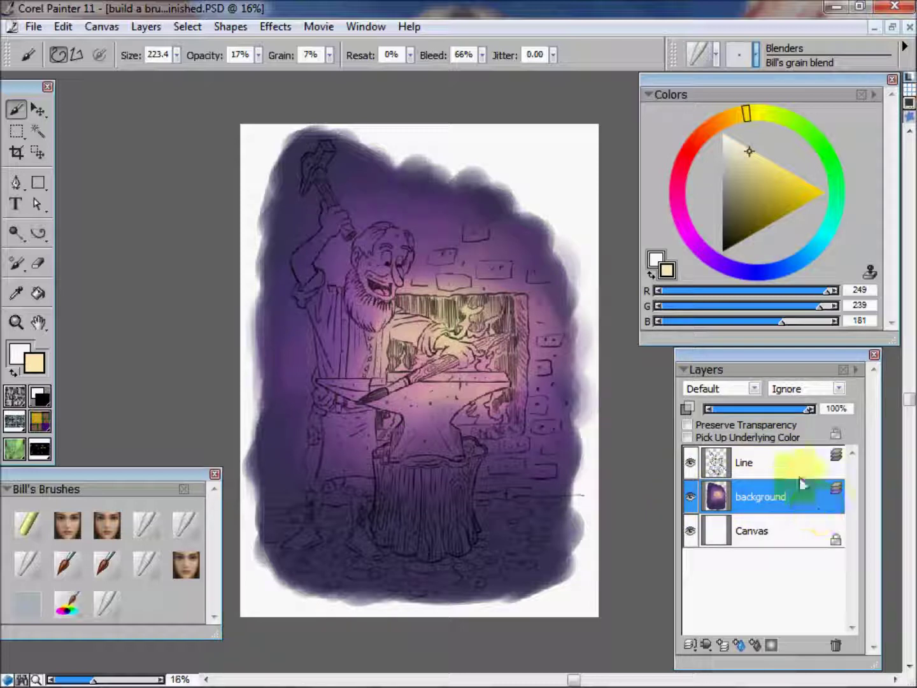
left_click(837, 434)
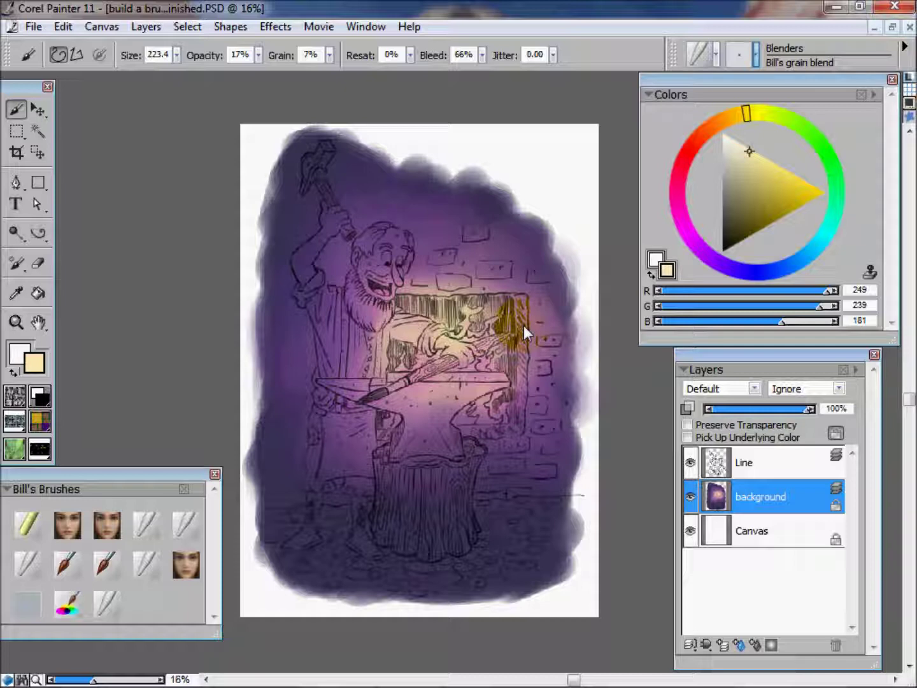
key("ctrl+z")
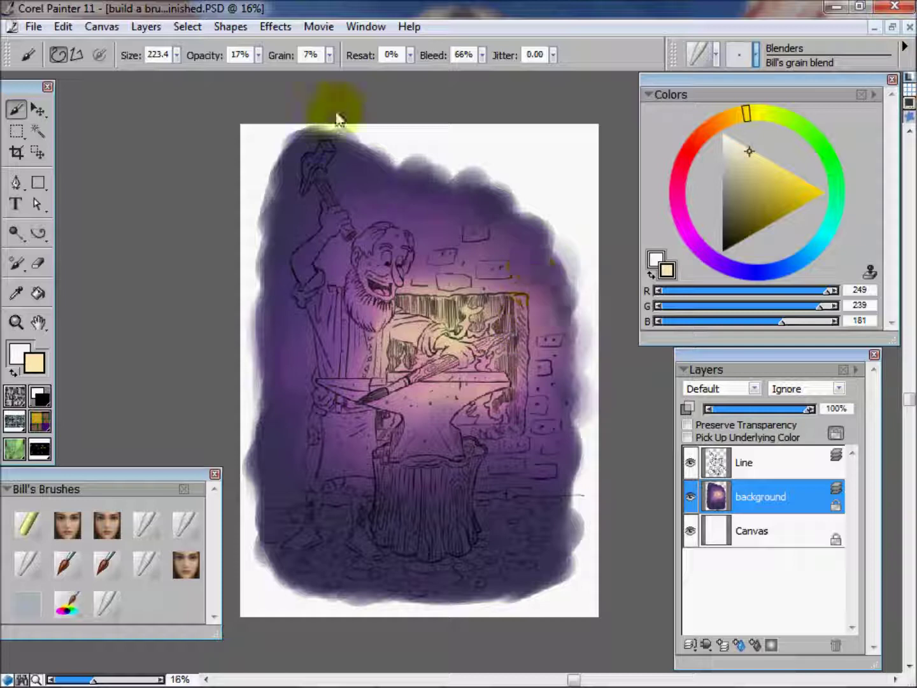